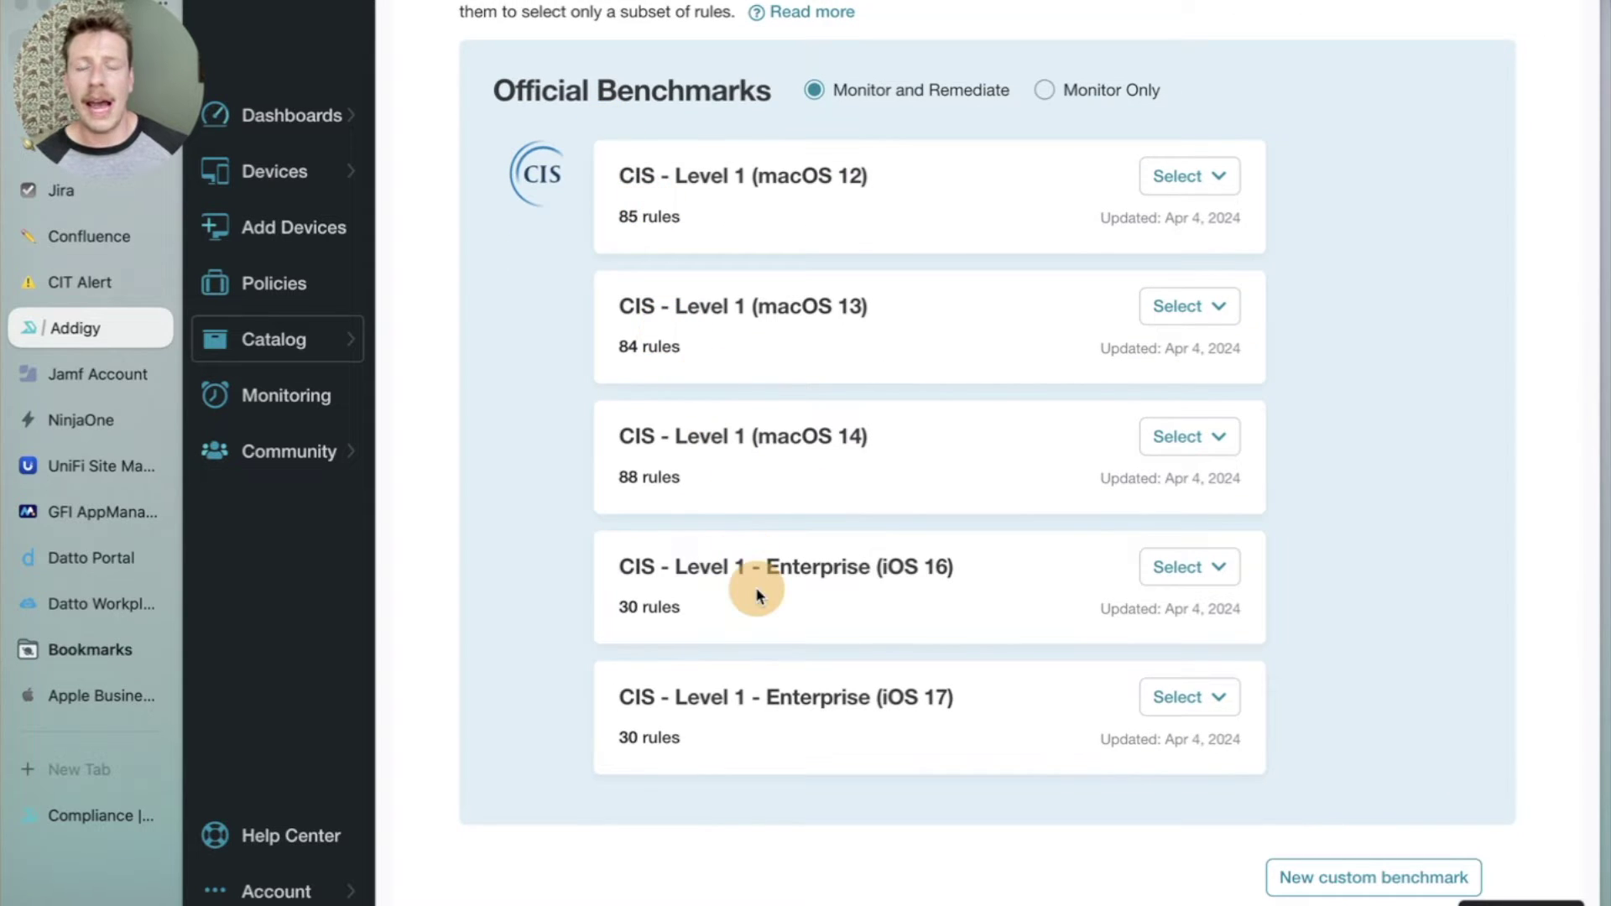
pyautogui.scroll(-1, 787, 202)
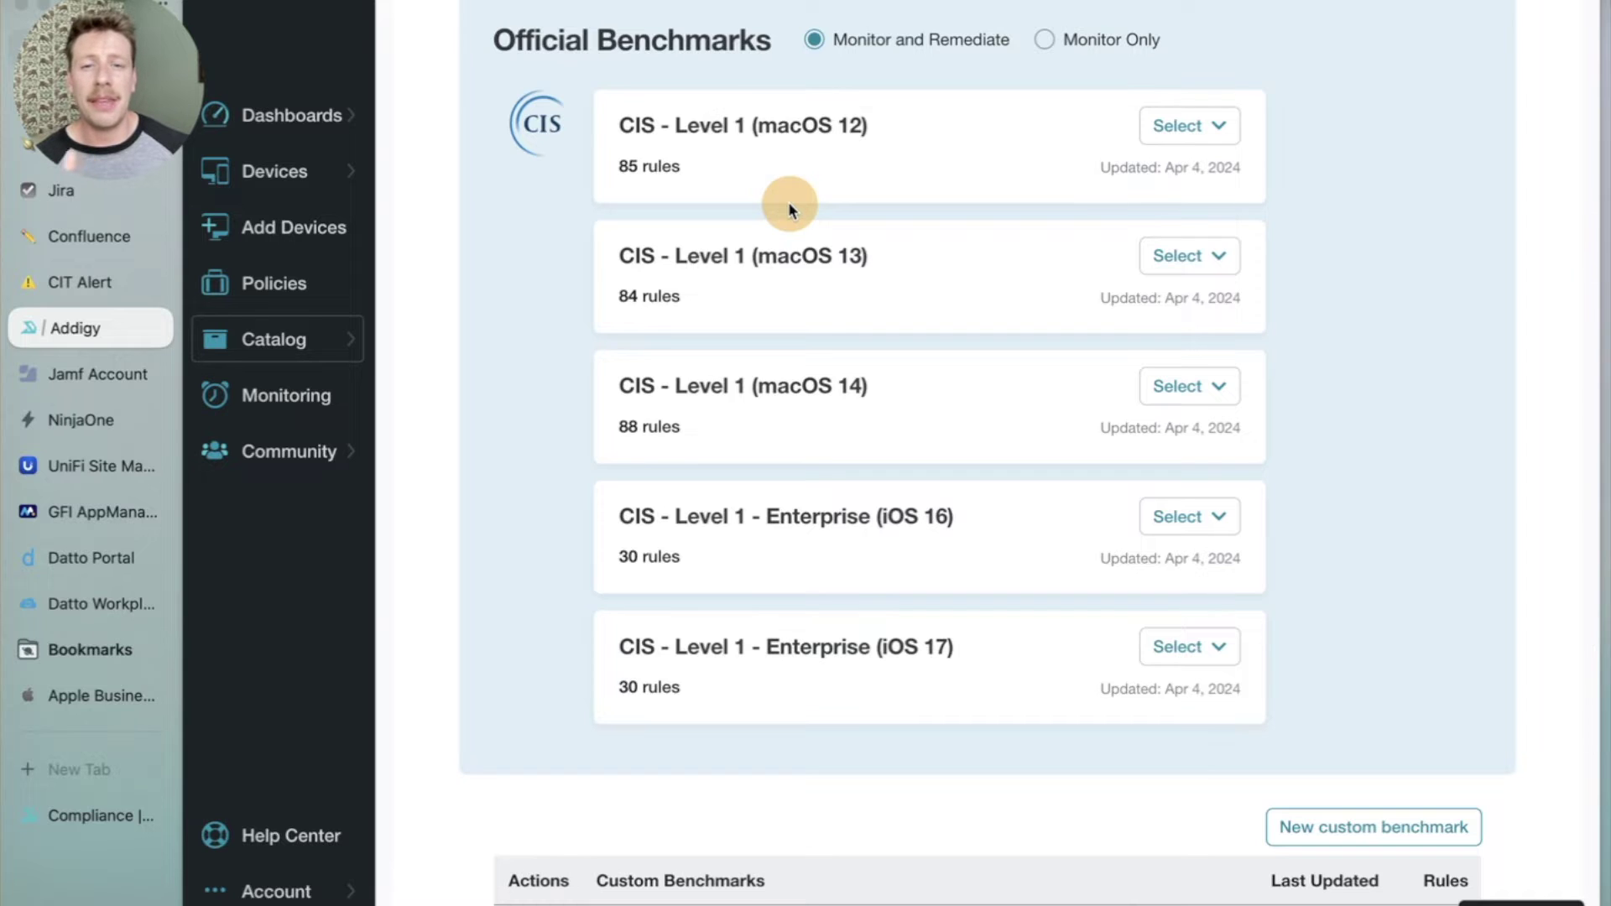
# Review the full rule list of the CIS Level 1 (macOS 14) benchmark.
pyautogui.click(1159, 390)
pyautogui.click(1110, 431)
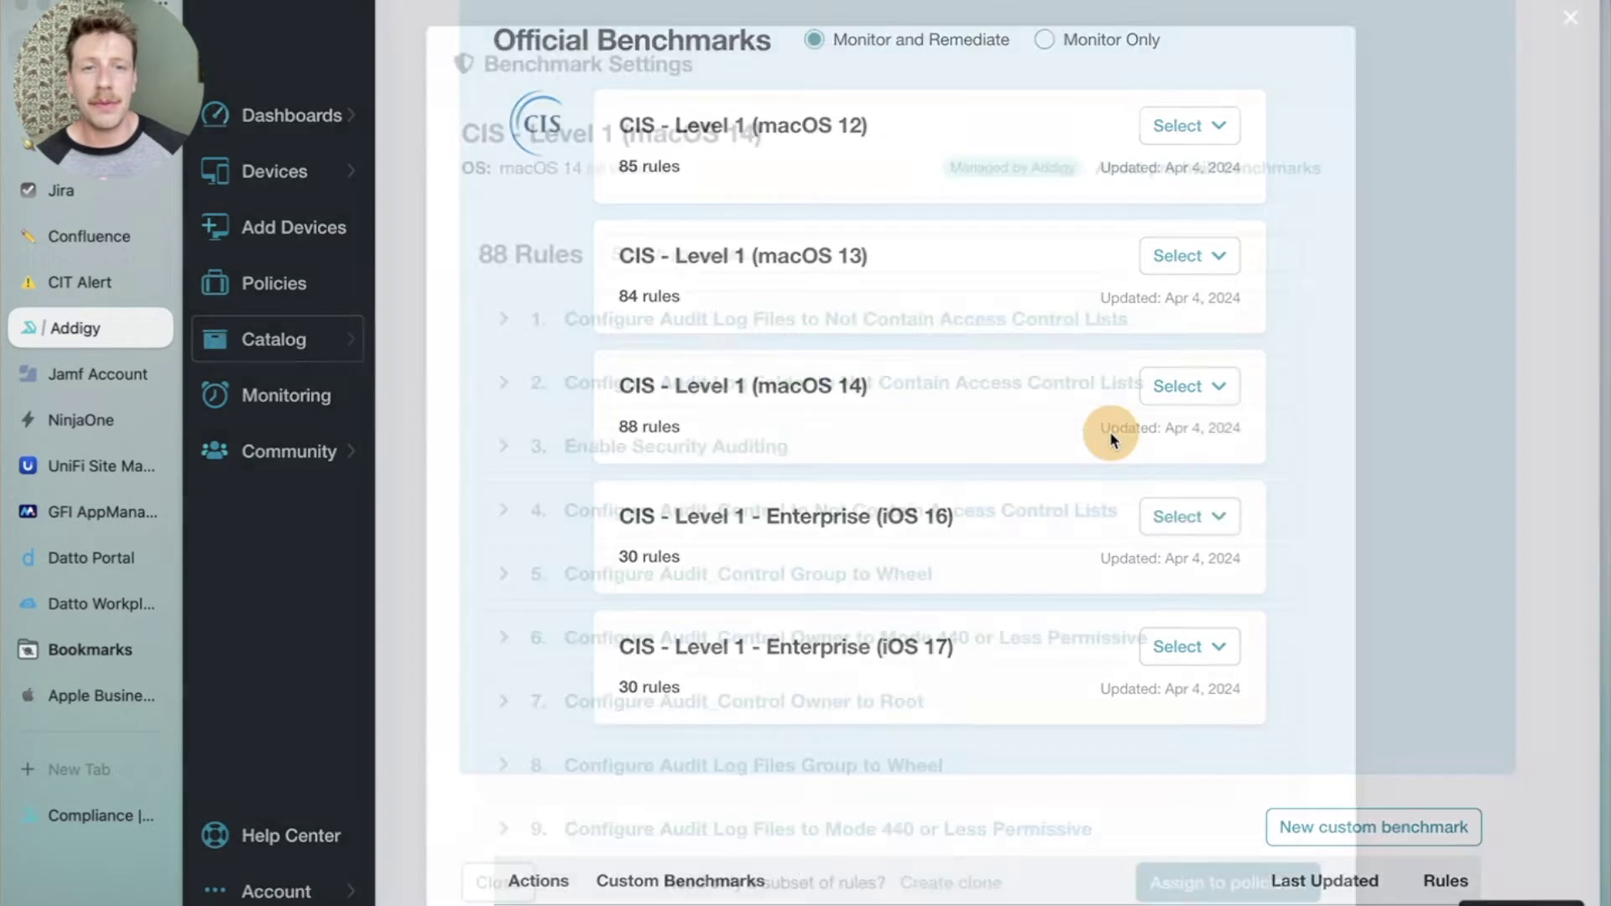
pyautogui.scroll(-10, 648, 510)
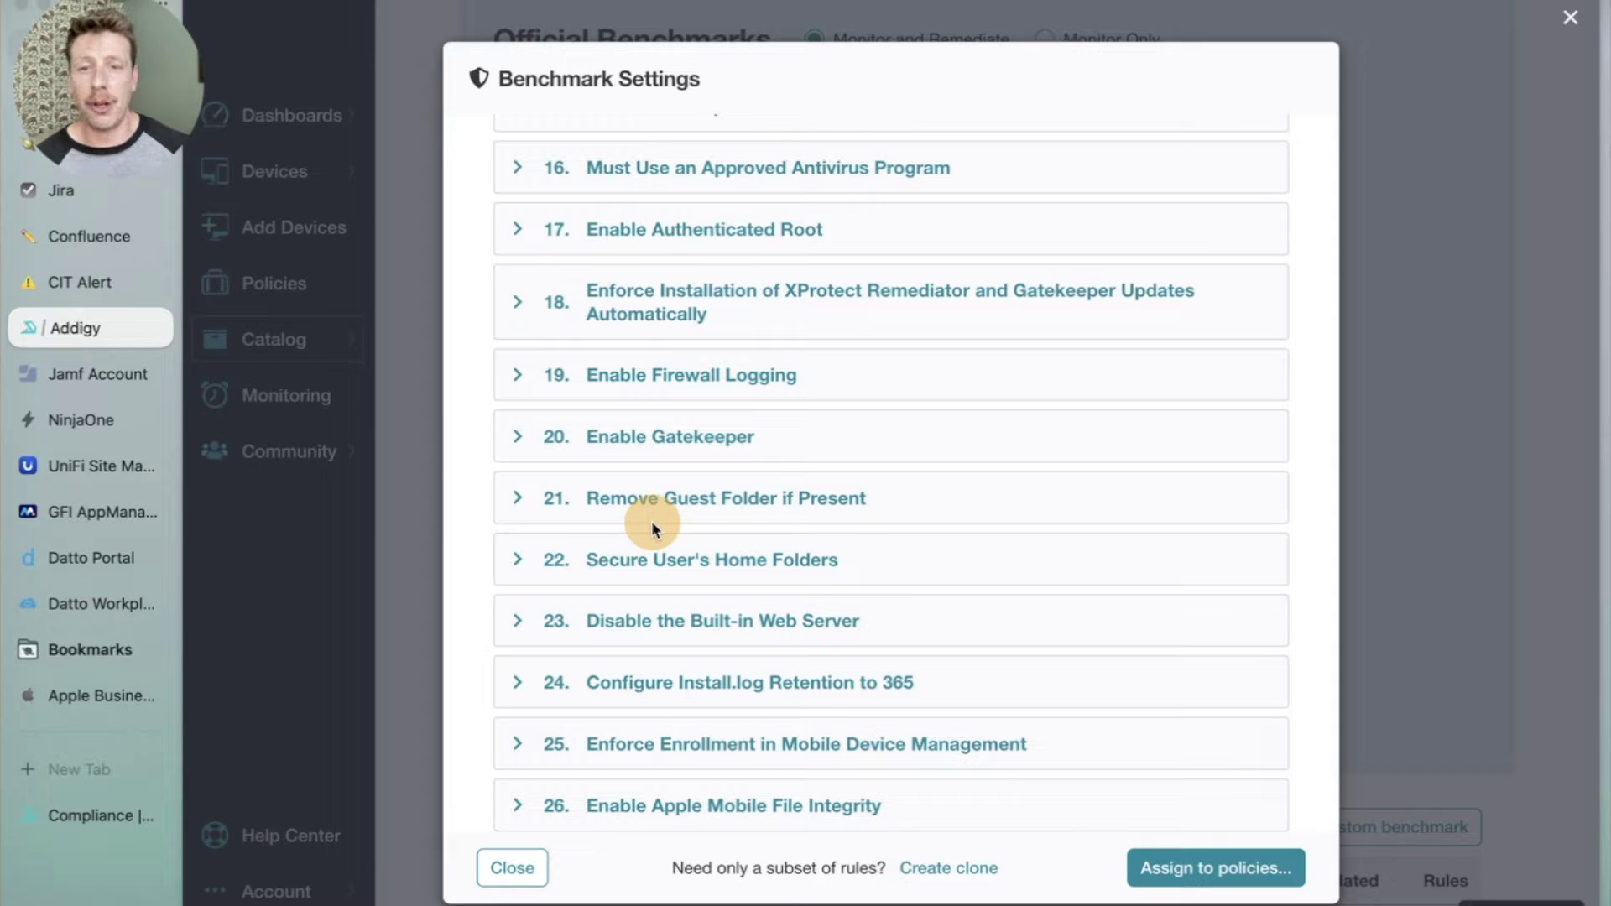
pyautogui.scroll(-3, 651, 520)
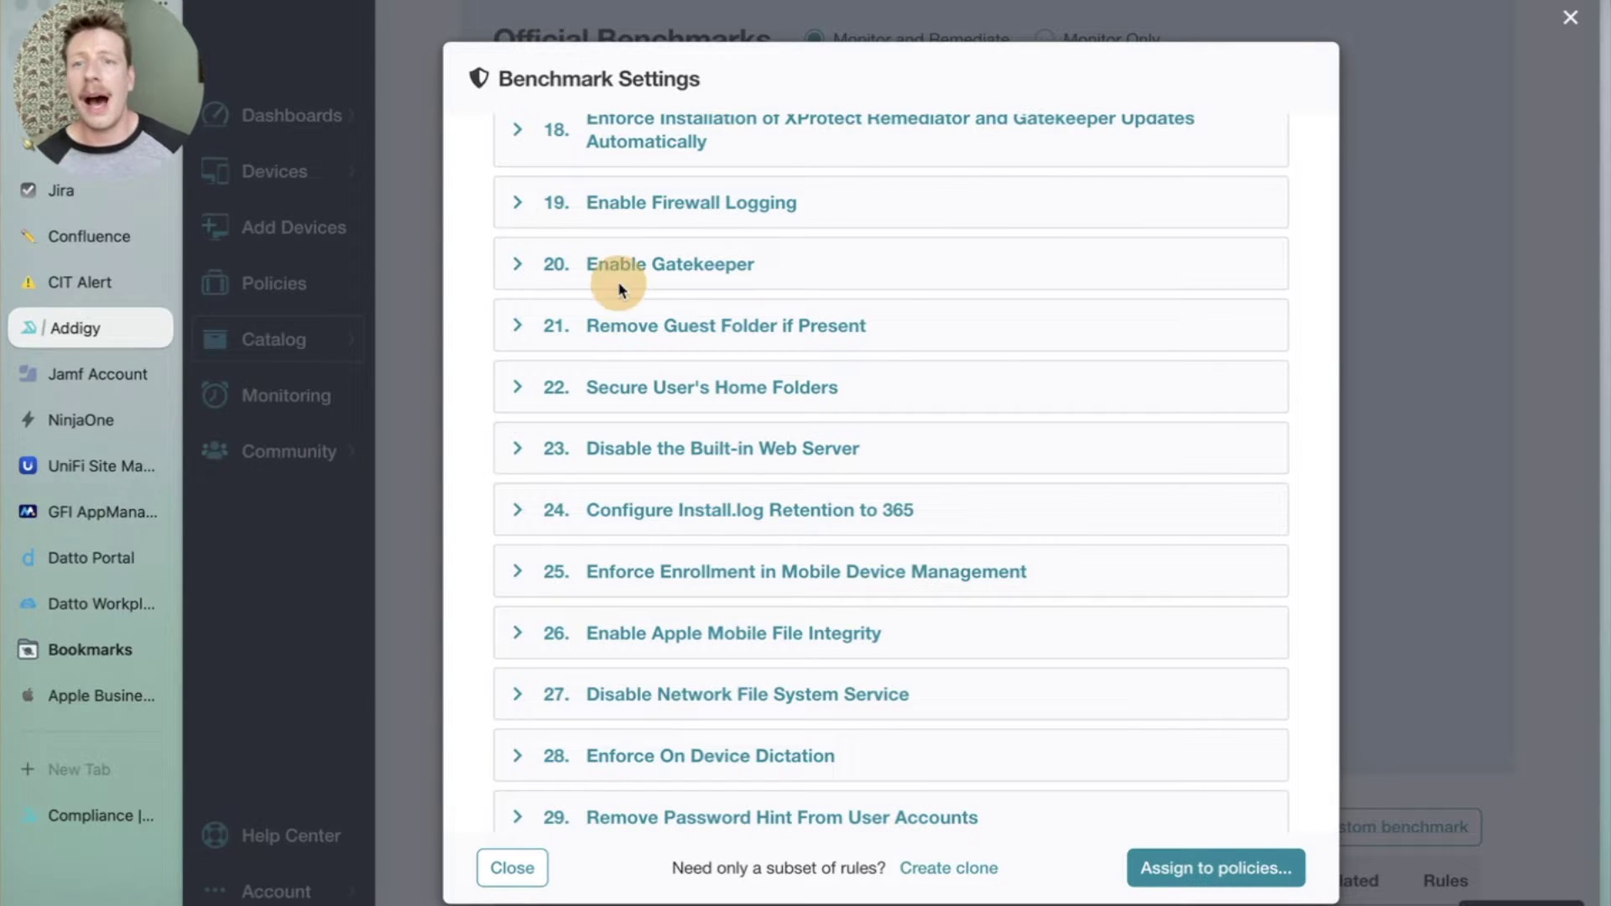
pyautogui.scroll(-3, 617, 281)
pyautogui.scroll(-1, 667, 492)
pyautogui.scroll(-15, 667, 492)
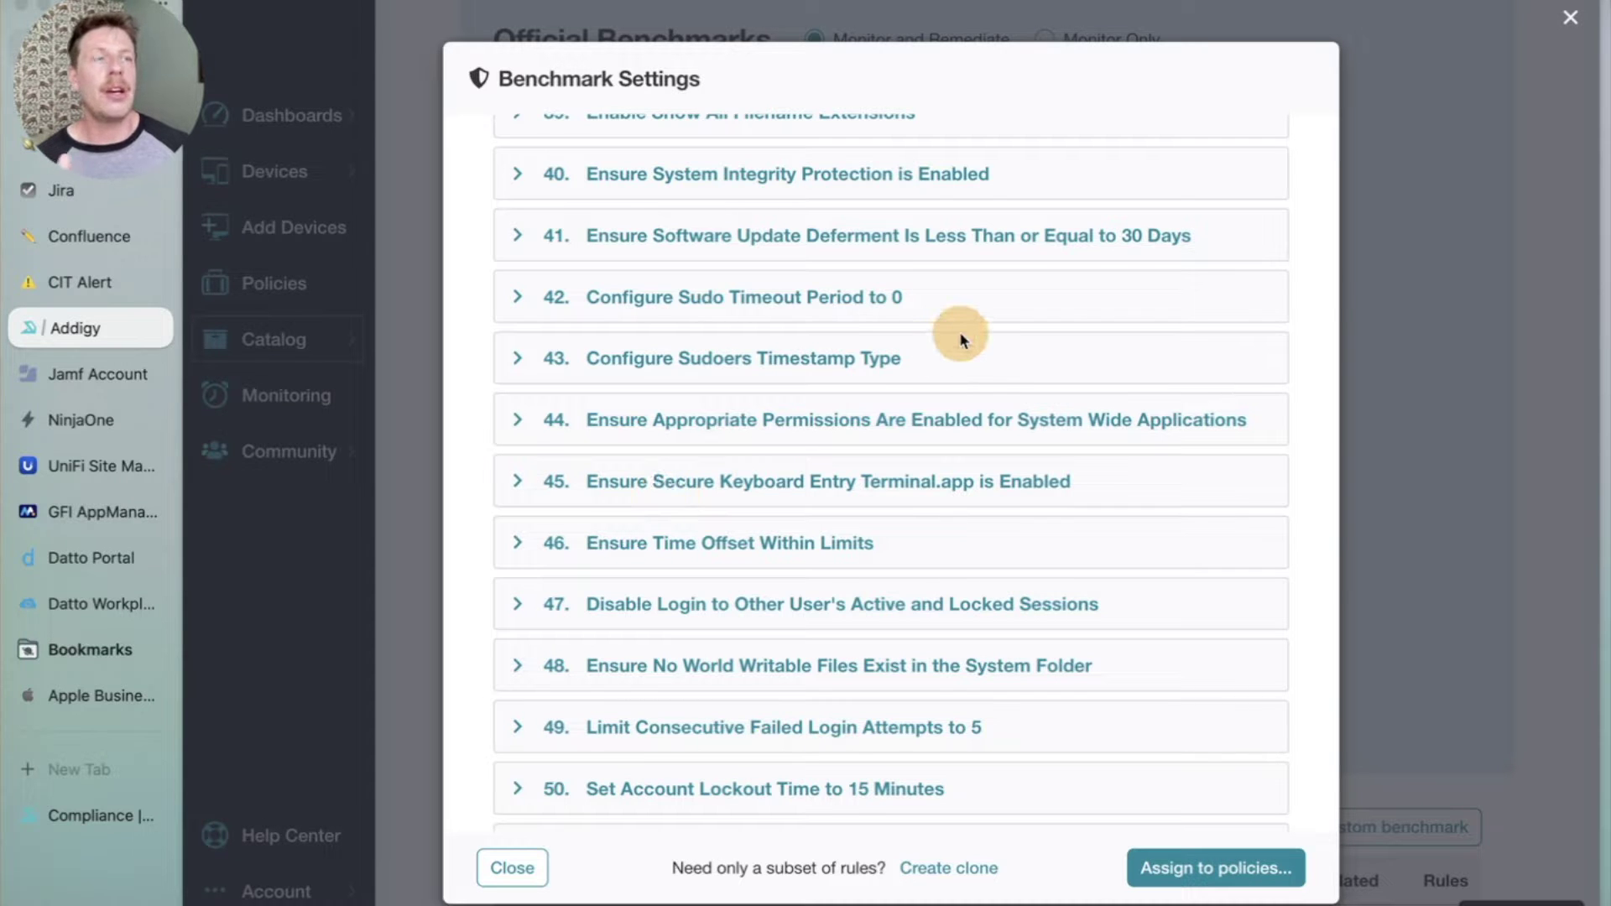
pyautogui.scroll(-1, 889, 409)
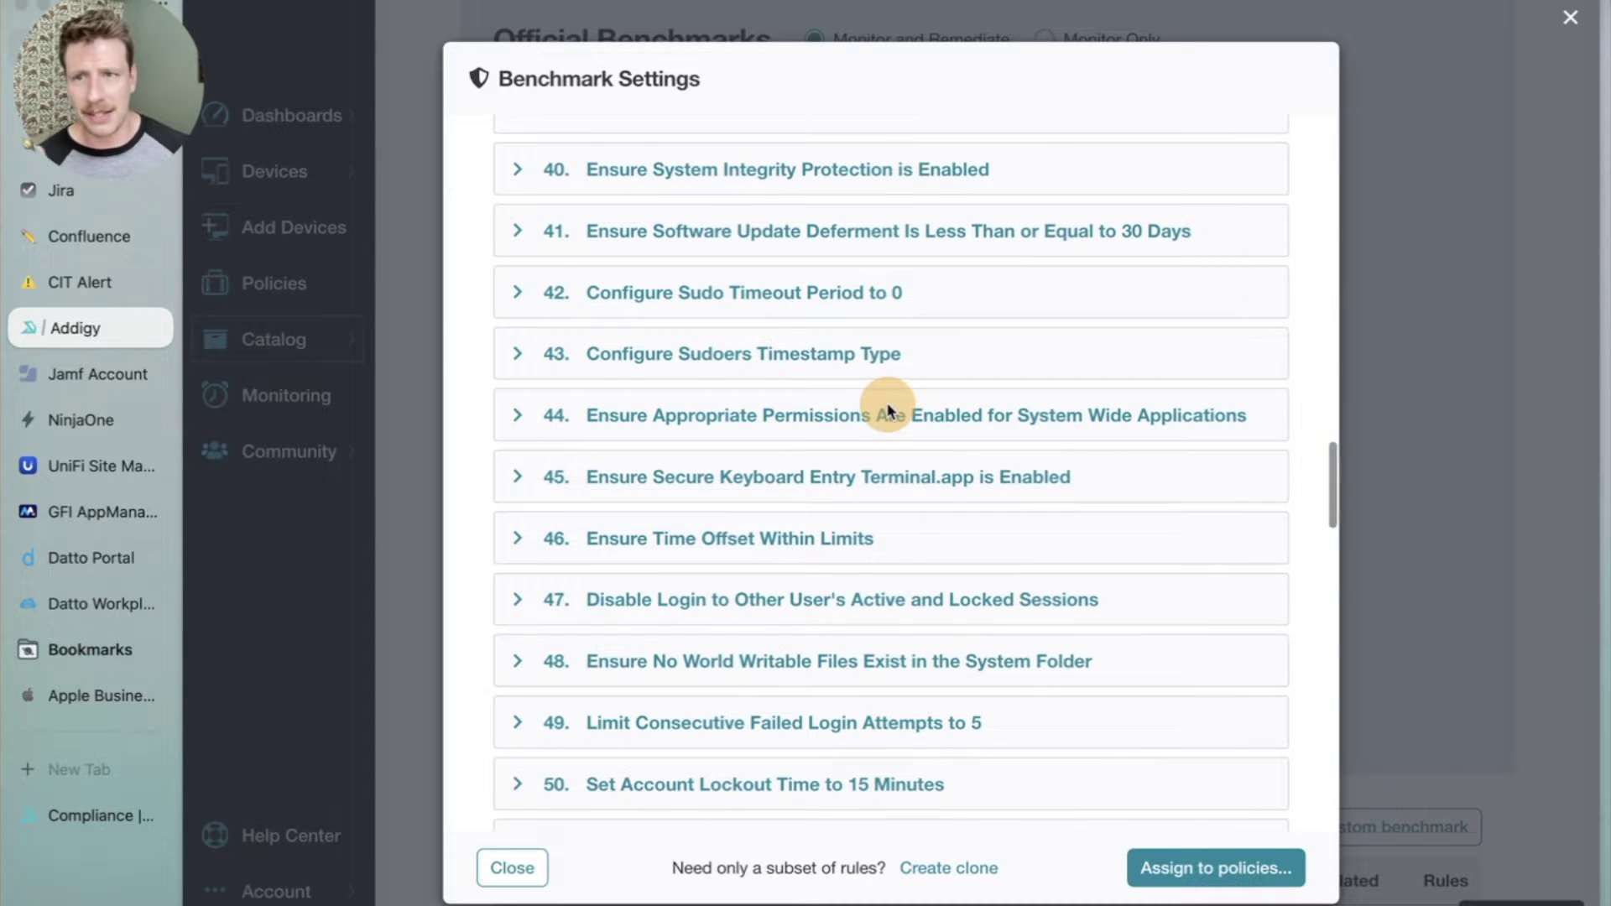
pyautogui.scroll(-2, 890, 410)
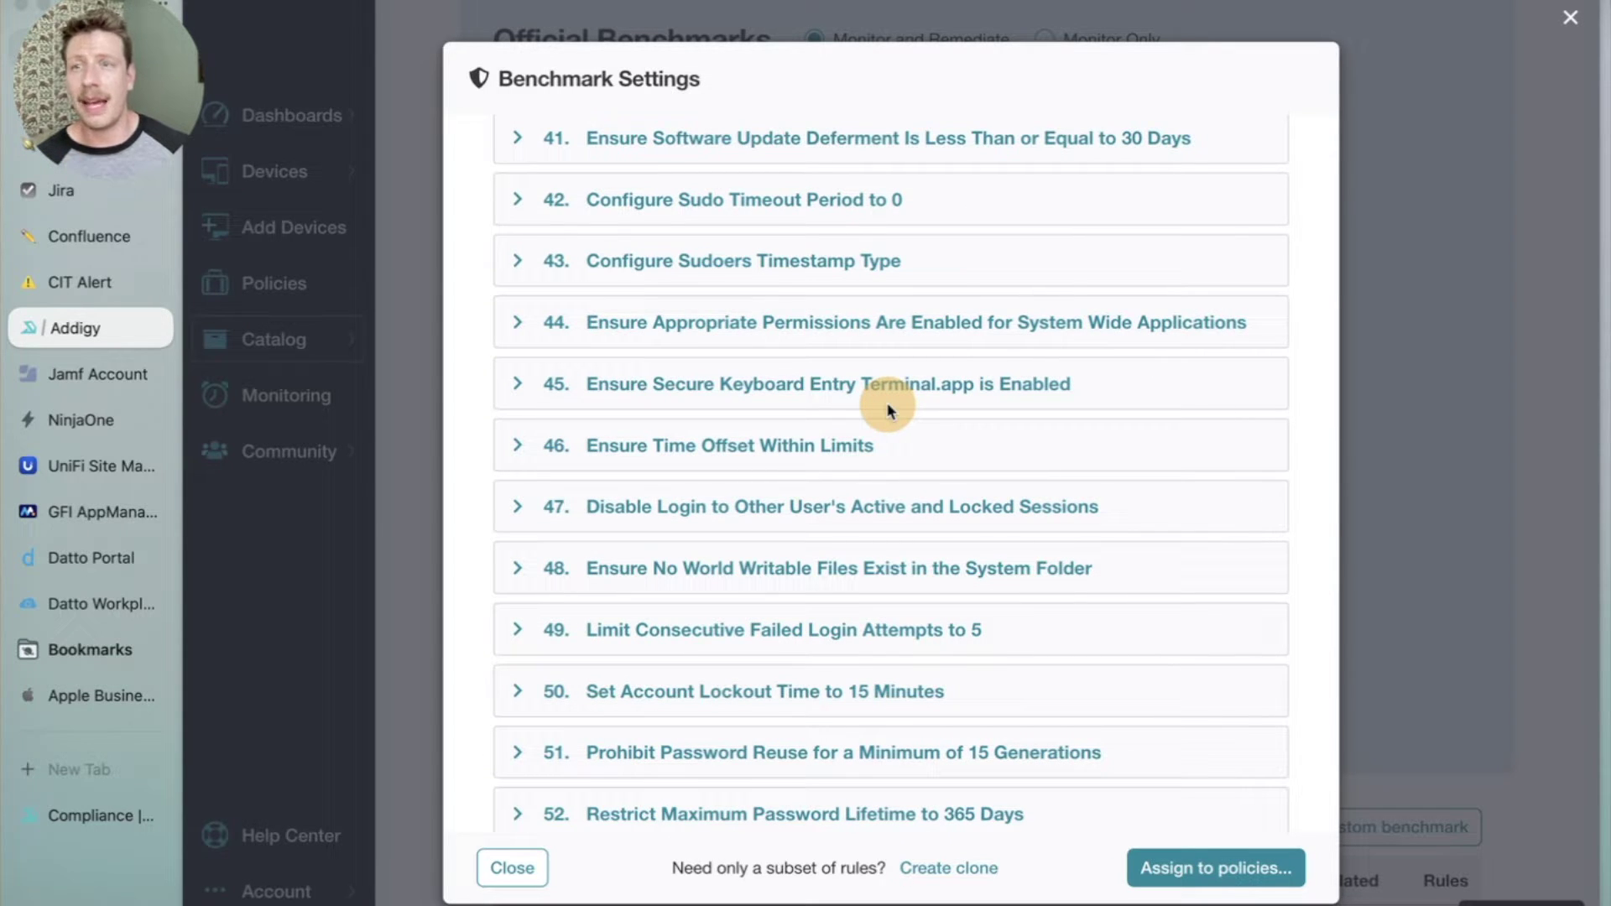
pyautogui.scroll(-3, 839, 427)
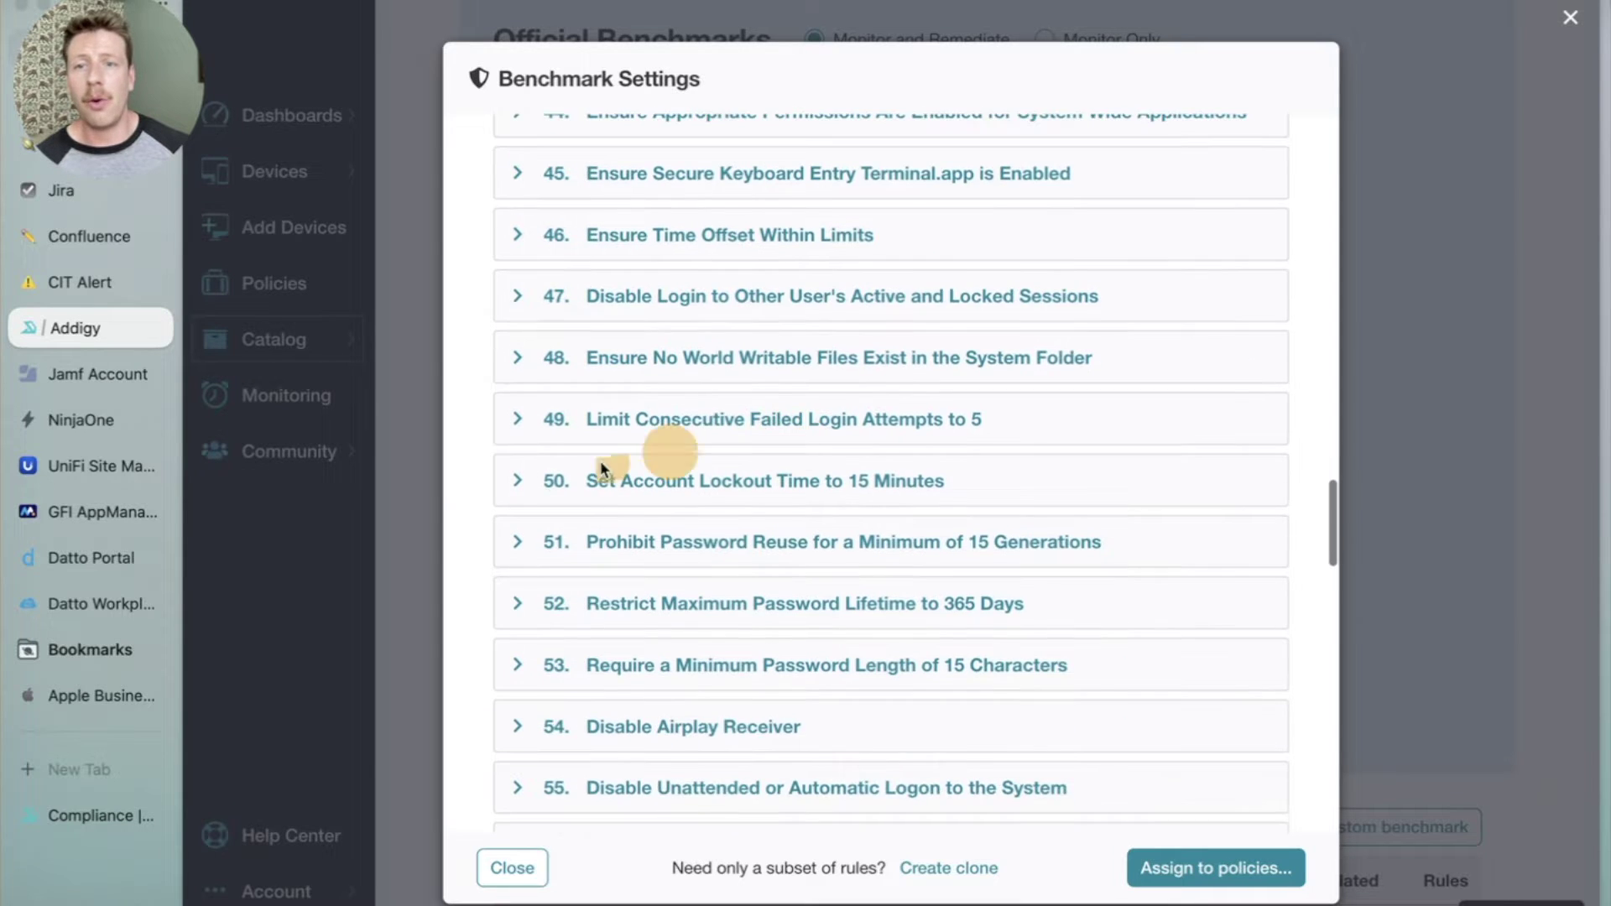
pyautogui.click(398, 470)
pyautogui.scroll(1, 671, 469)
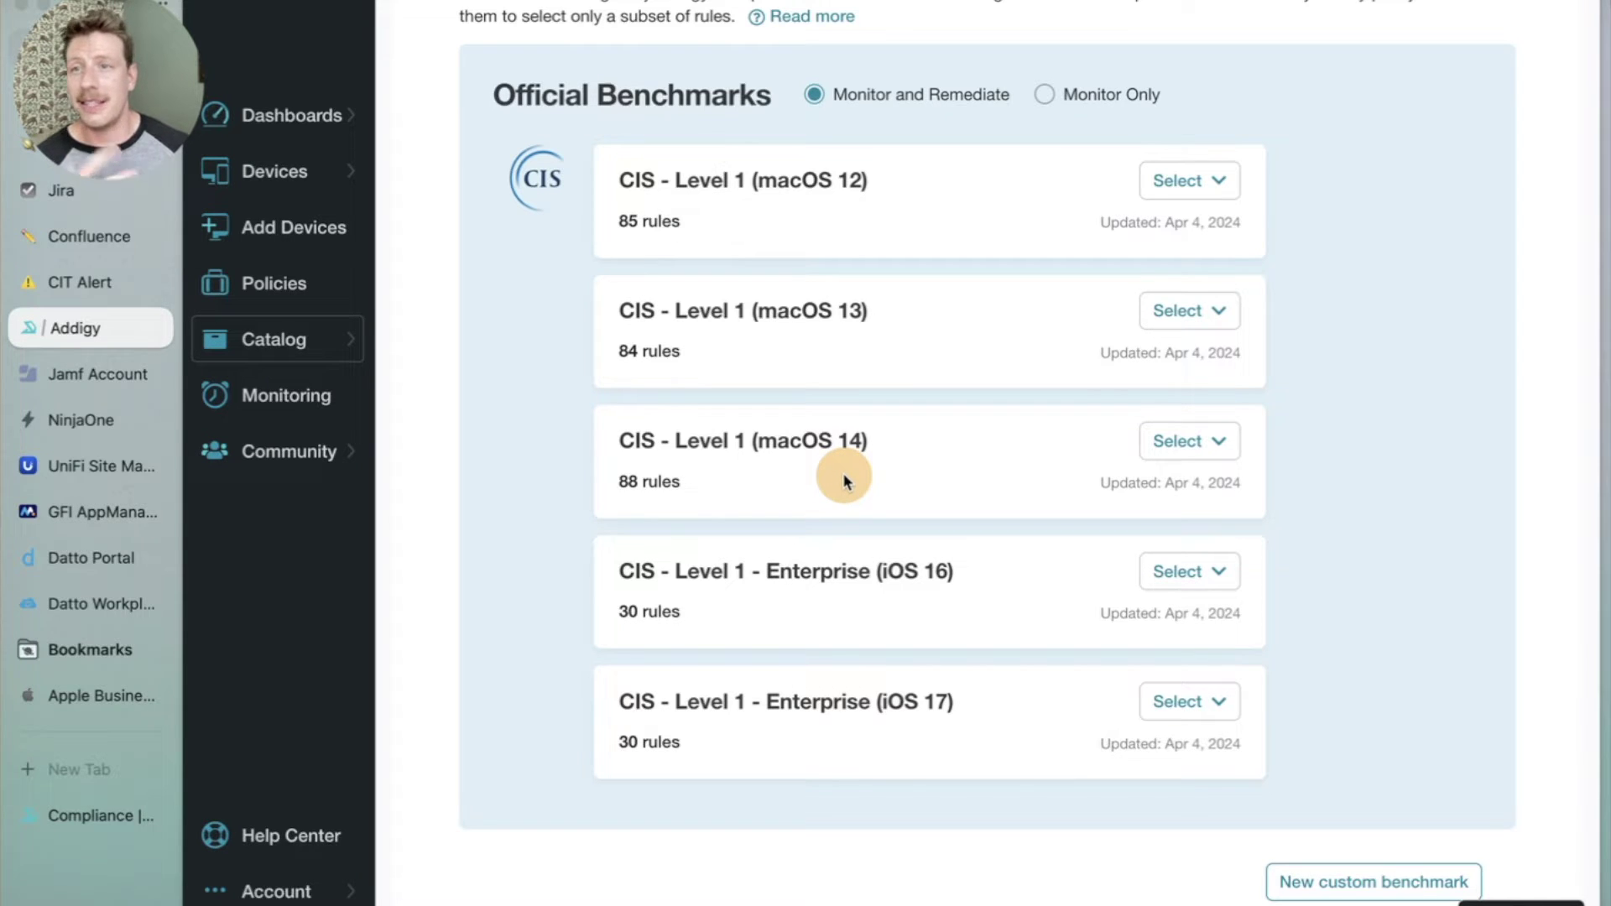
# Check which policies use the macOS 14 benchmark, leaving its policy assignment unchanged.
pyautogui.scroll(-1, 974, 456)
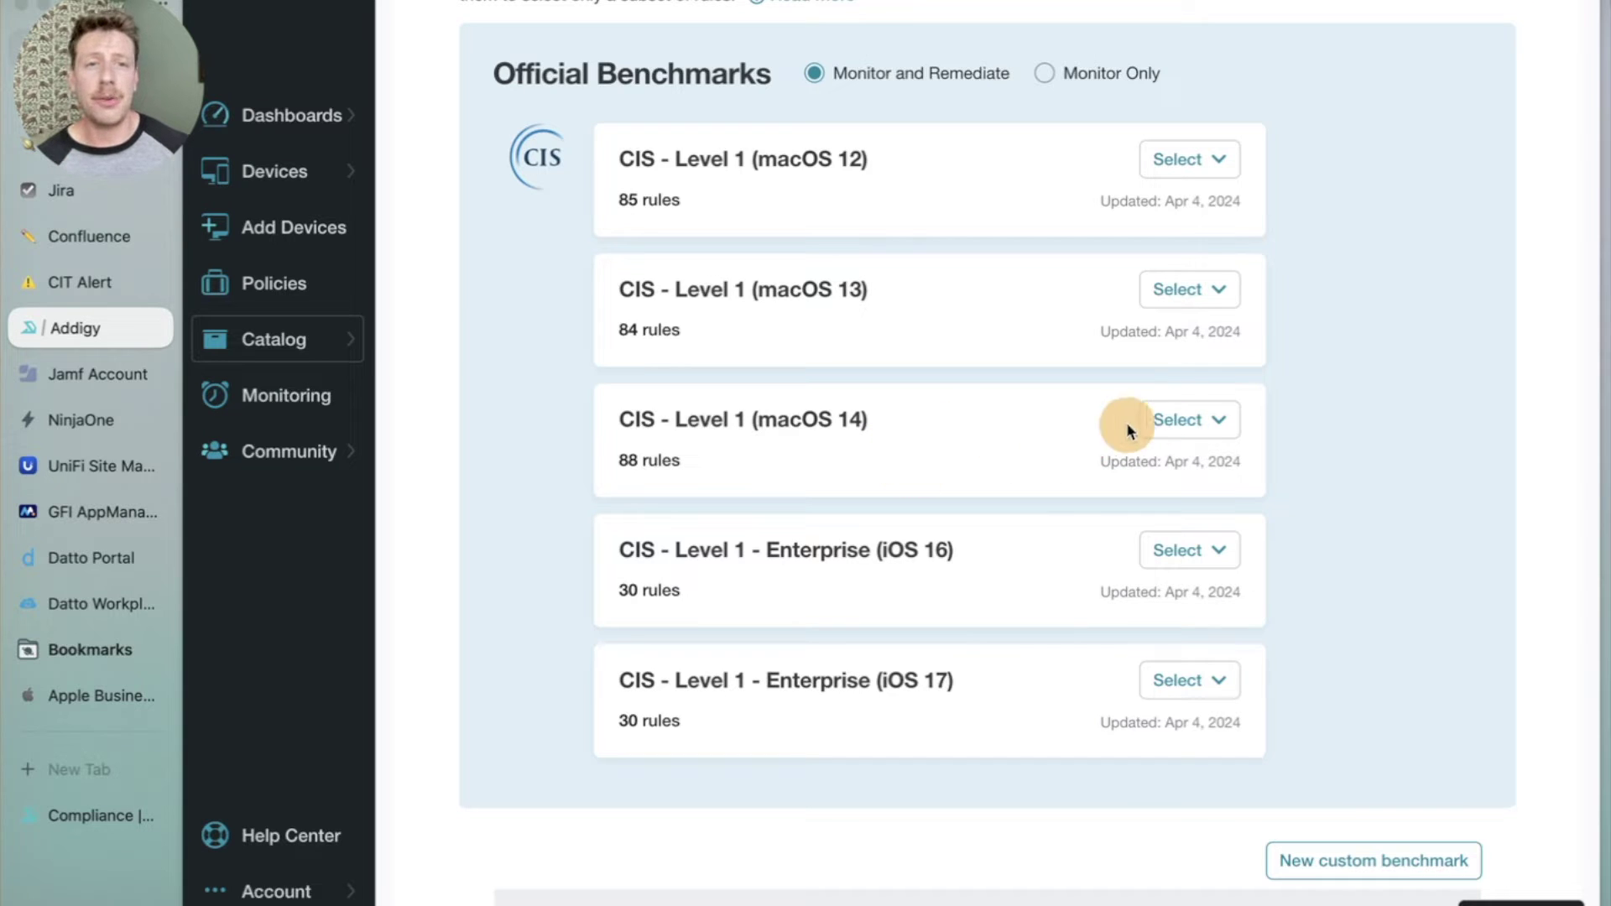
pyautogui.click(1174, 424)
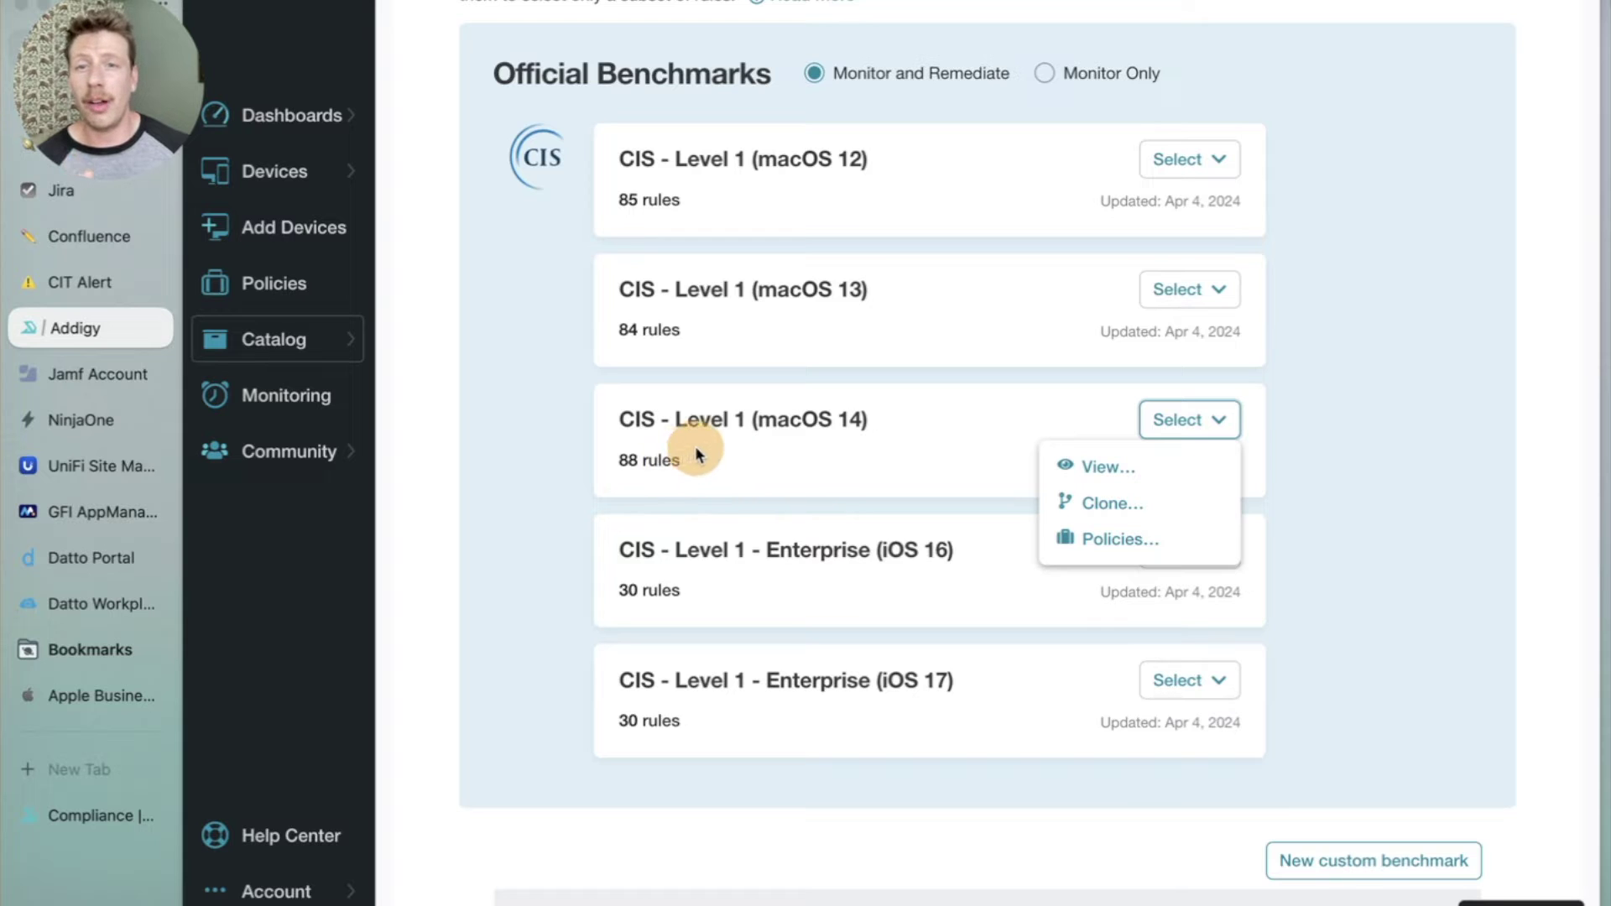
pyautogui.click(1091, 537)
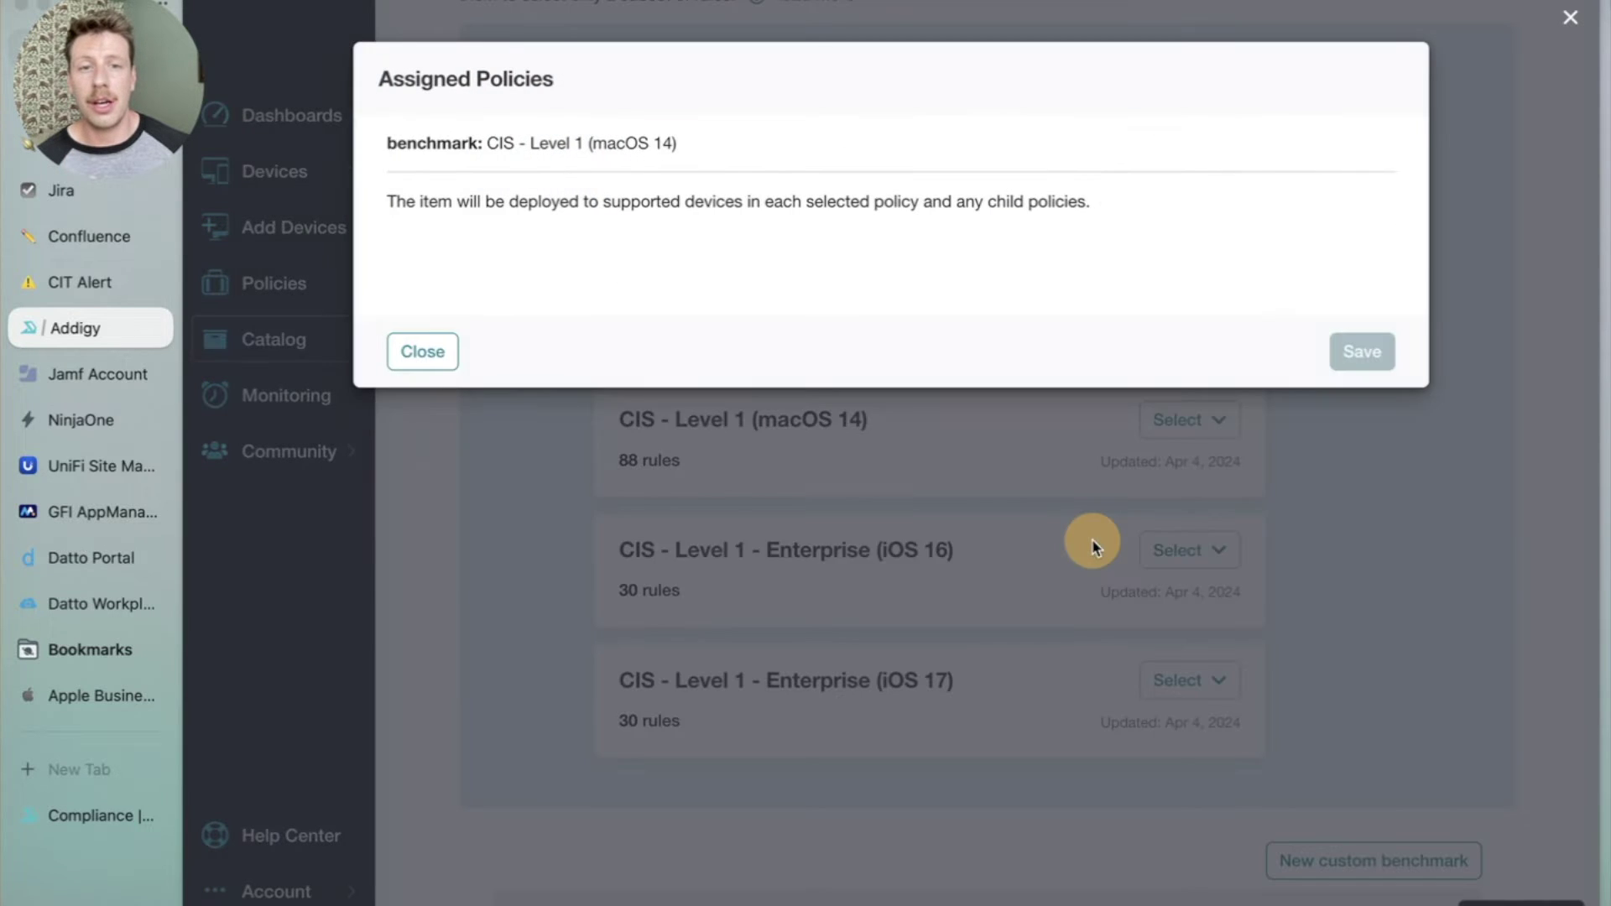
pyautogui.click(417, 253)
pyautogui.click(415, 250)
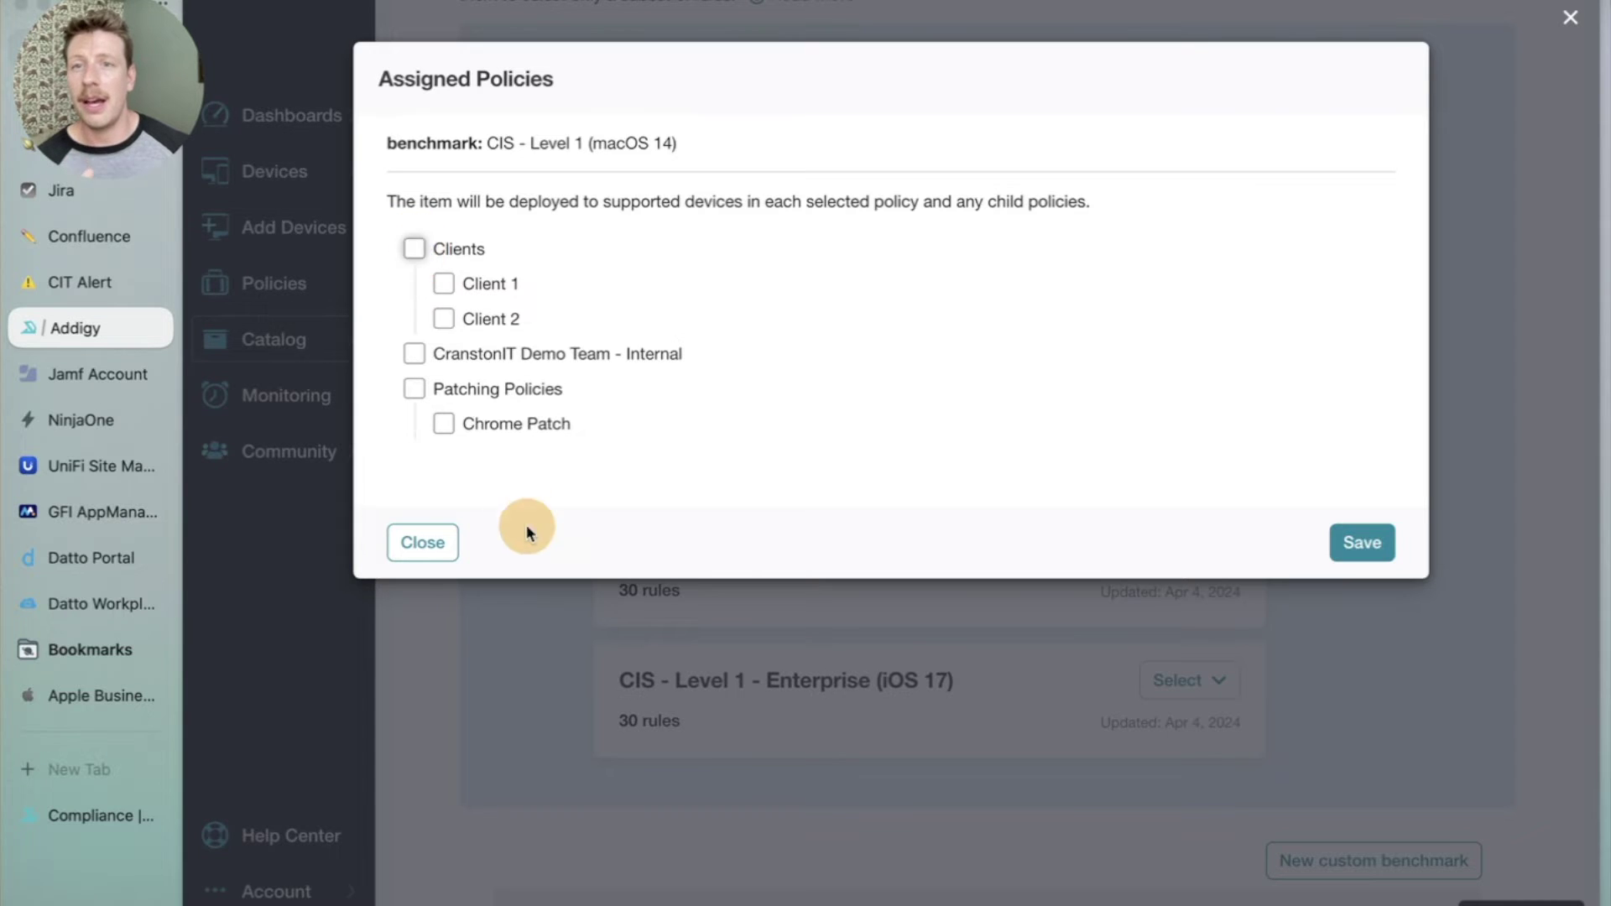
pyautogui.click(422, 542)
pyautogui.click(1161, 552)
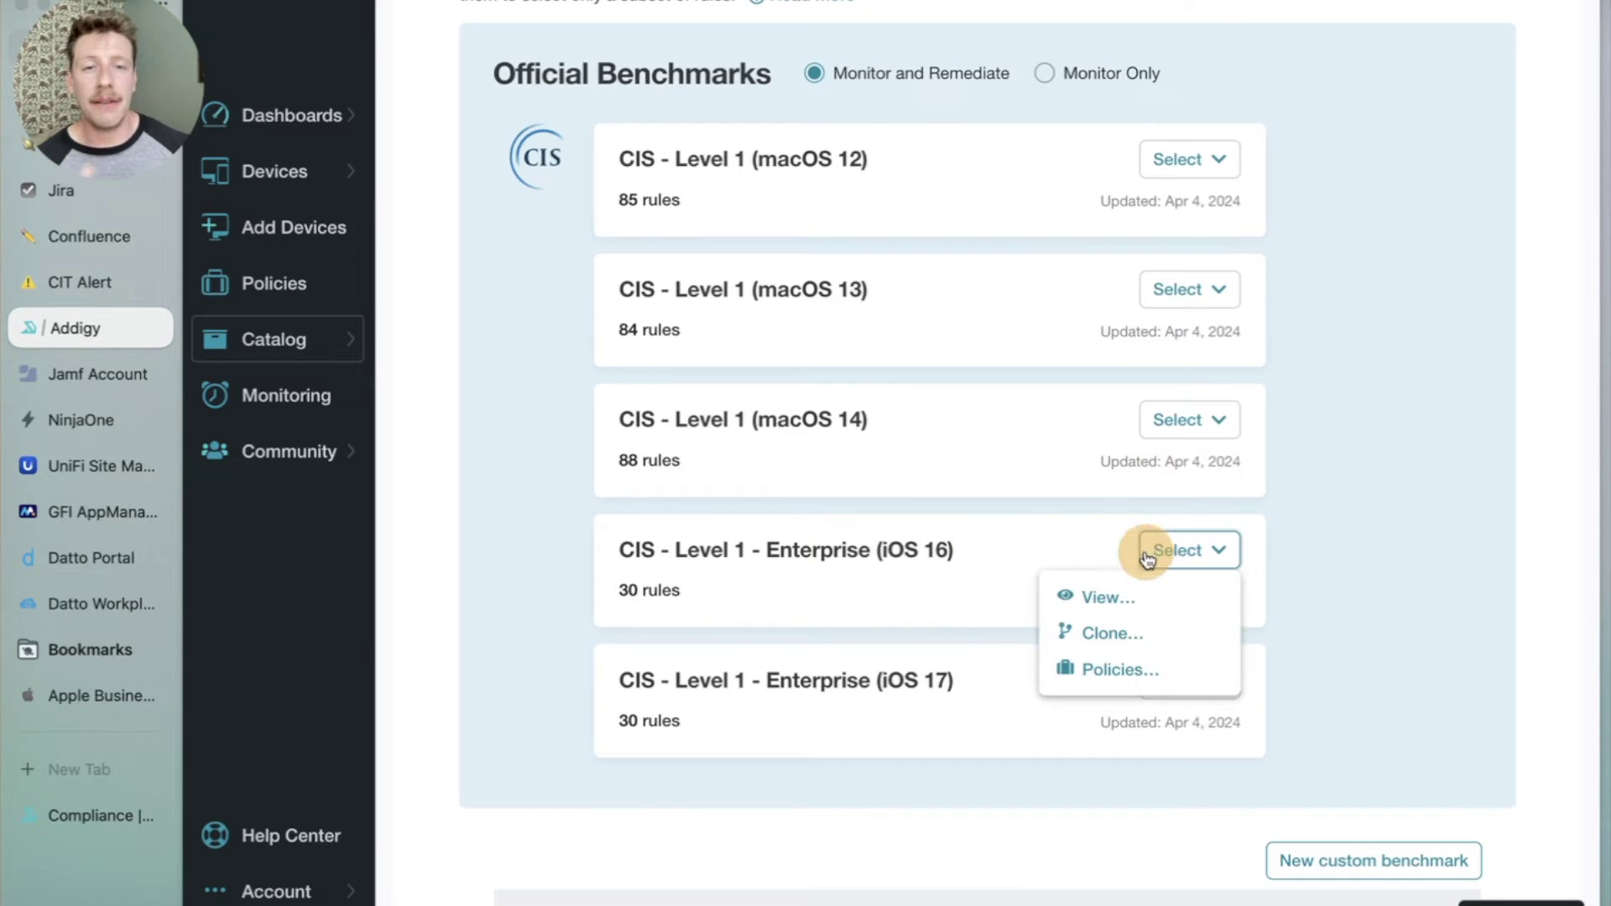
pyautogui.click(1038, 540)
# Clone the macOS 14 benchmark and name it 'CIS - Level 1 (macOS 14) Test'.
pyautogui.click(1192, 424)
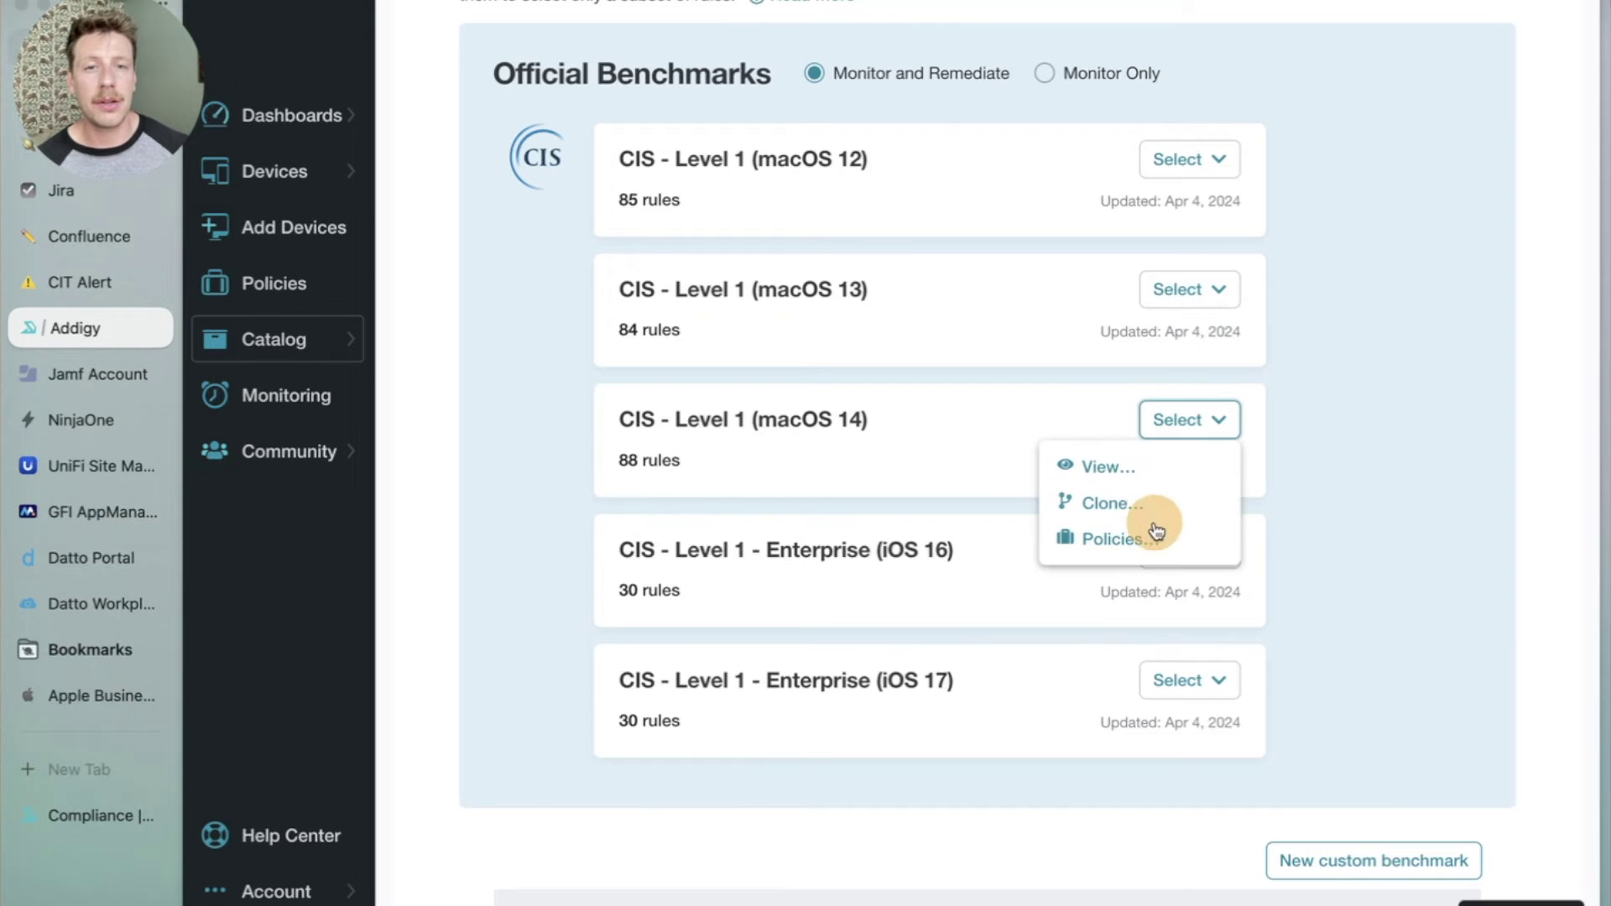
pyautogui.click(1126, 501)
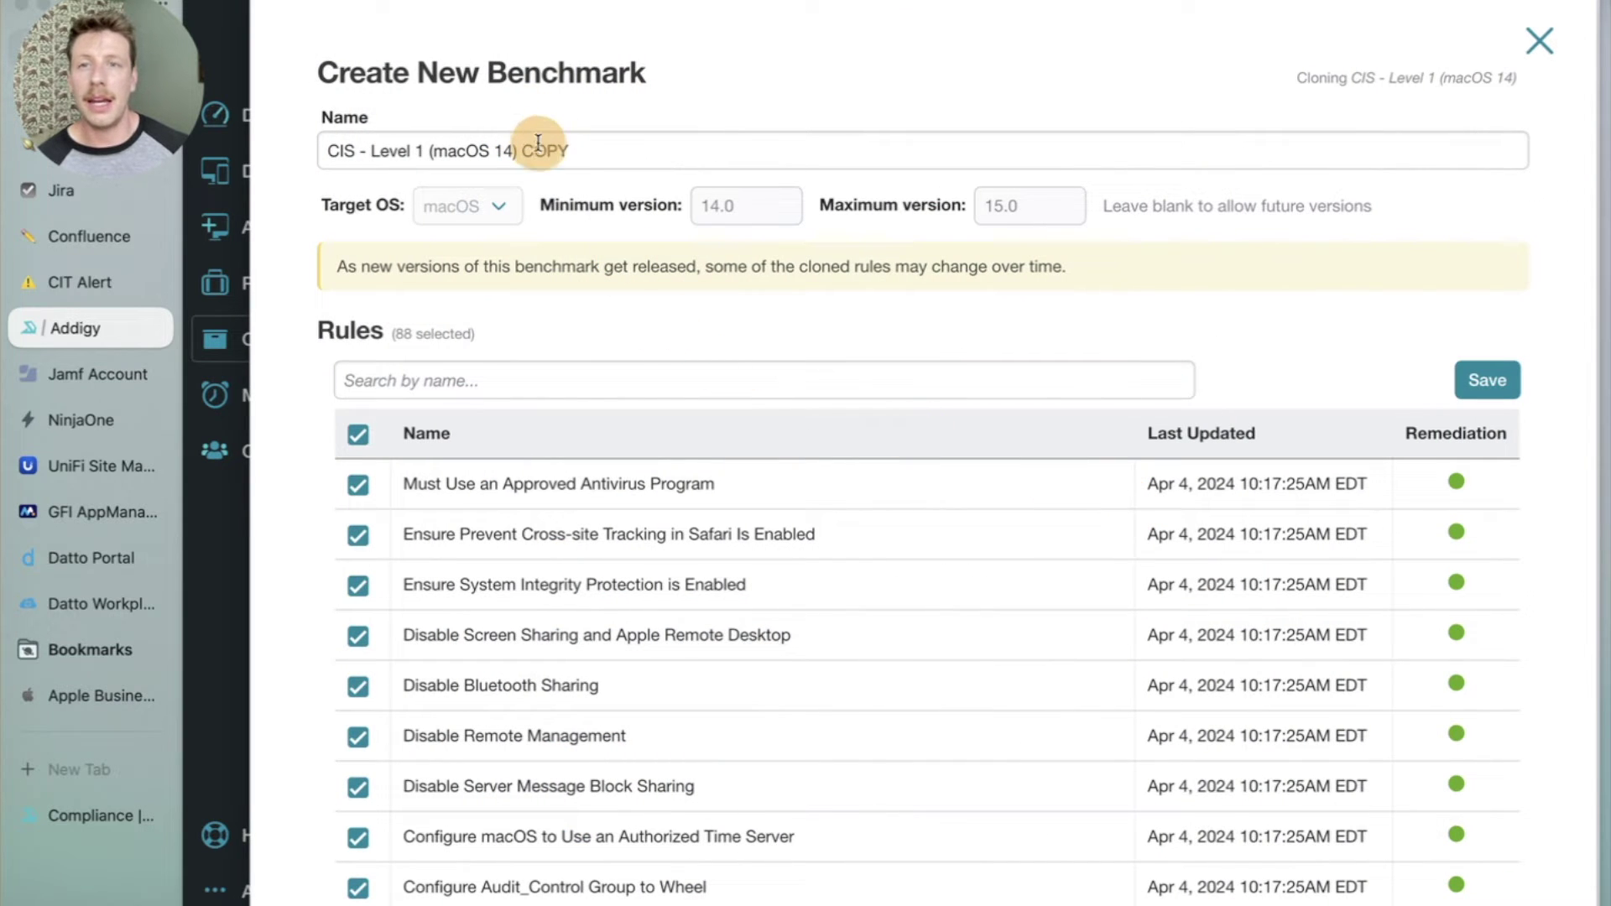
pyautogui.doubleClick(539, 150)
pyautogui.write('TEst')
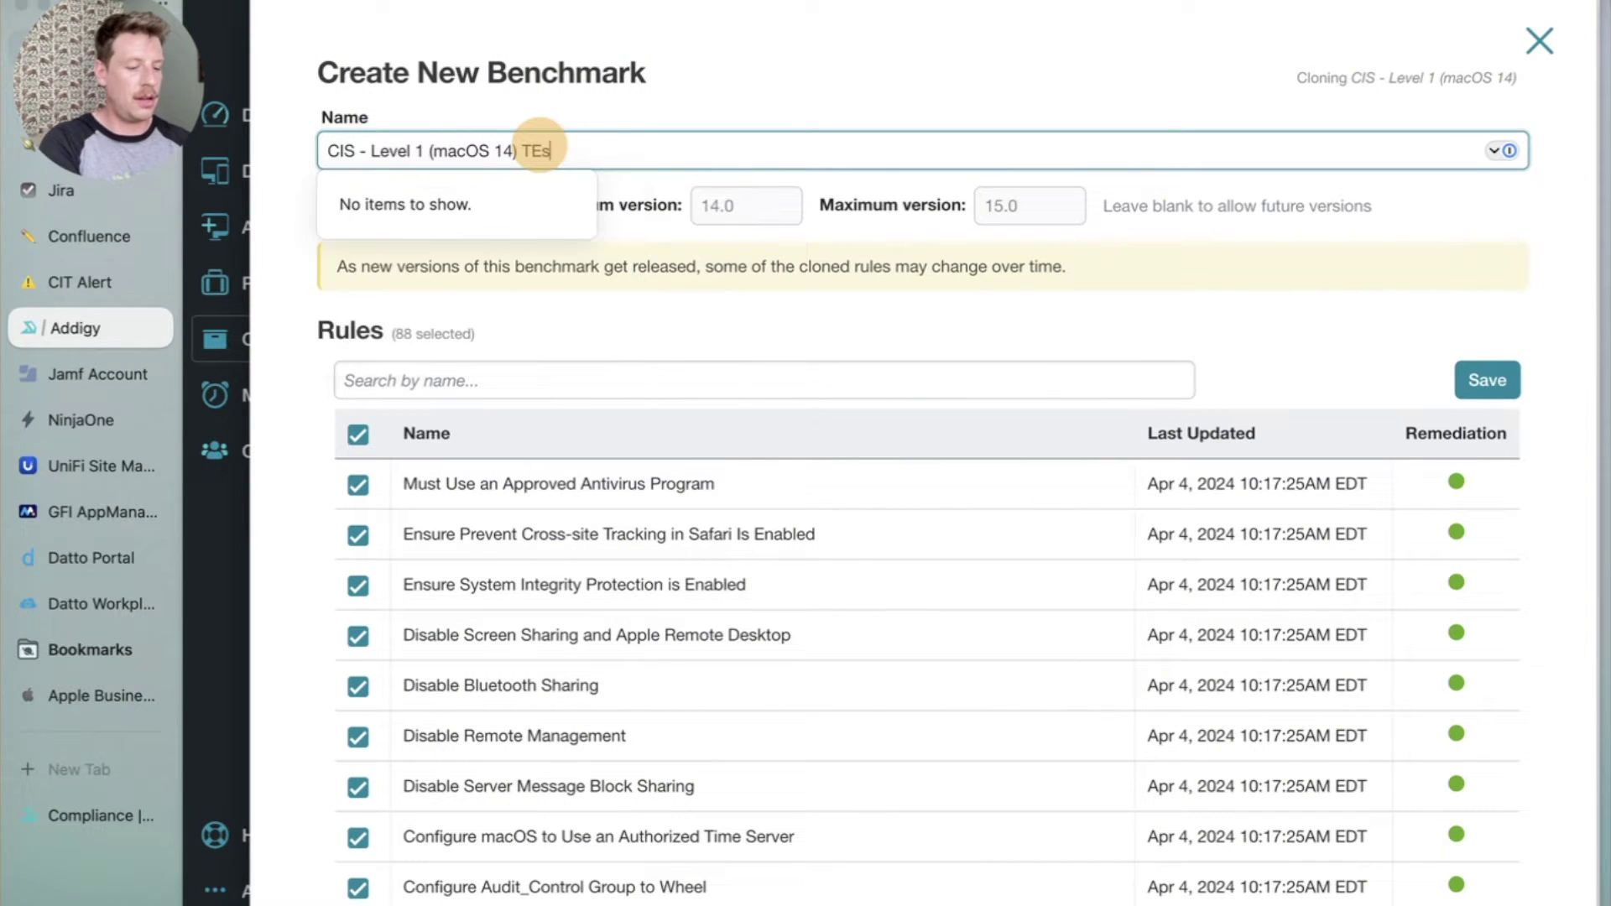
pyautogui.press('BackSpace')
pyautogui.press('BackSpace')
pyautogui.press('BackSpace')
pyautogui.write('est')
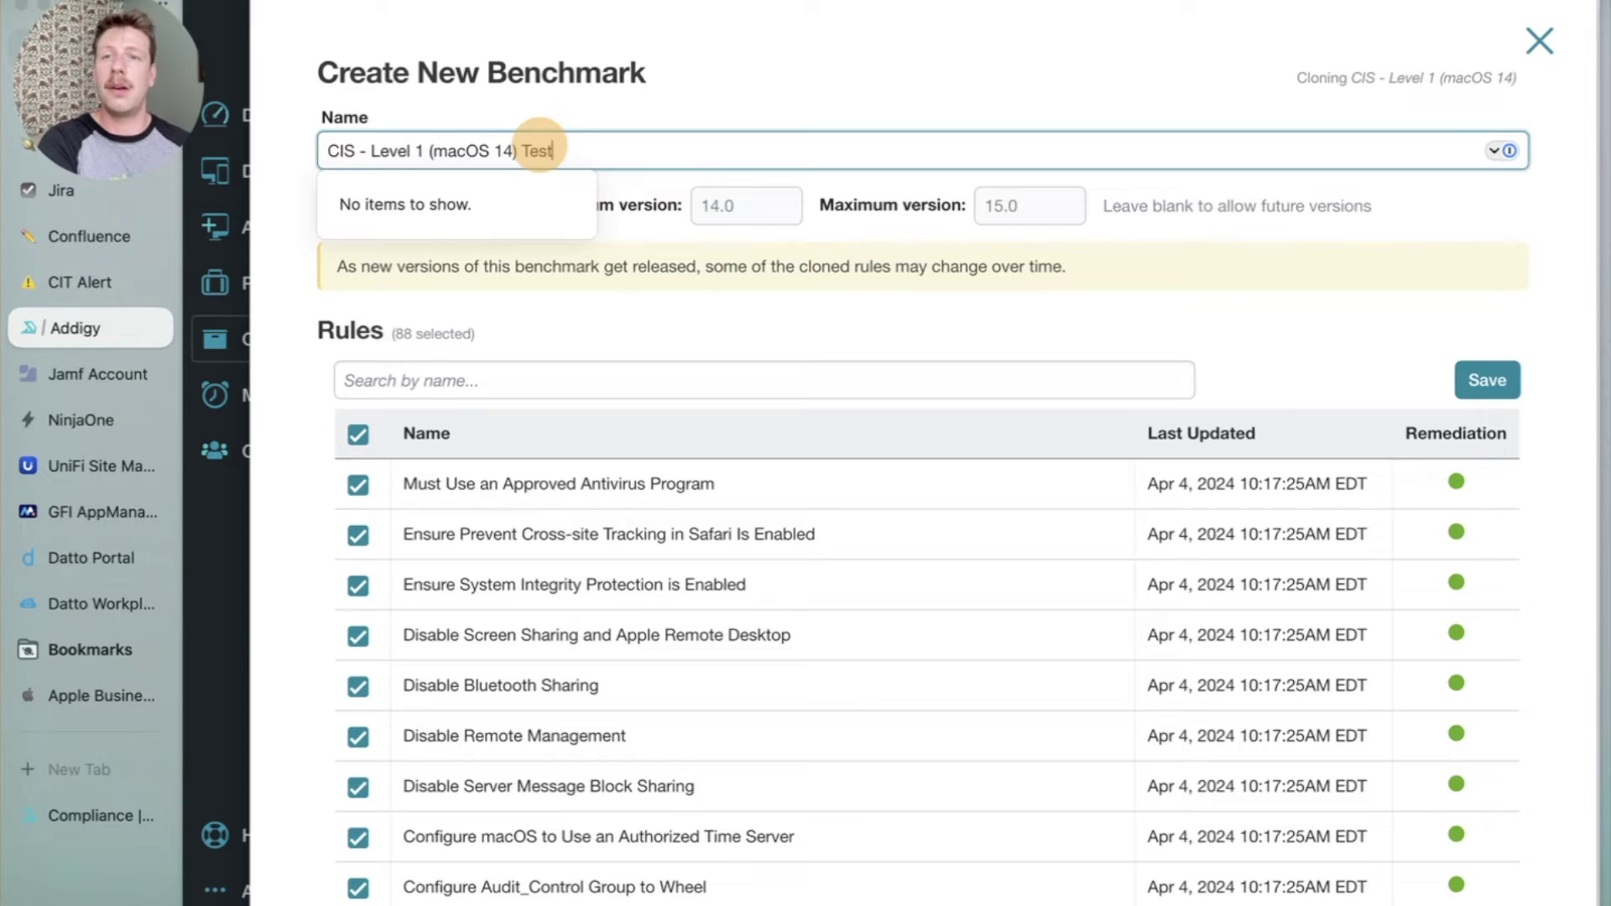
pyautogui.click(565, 338)
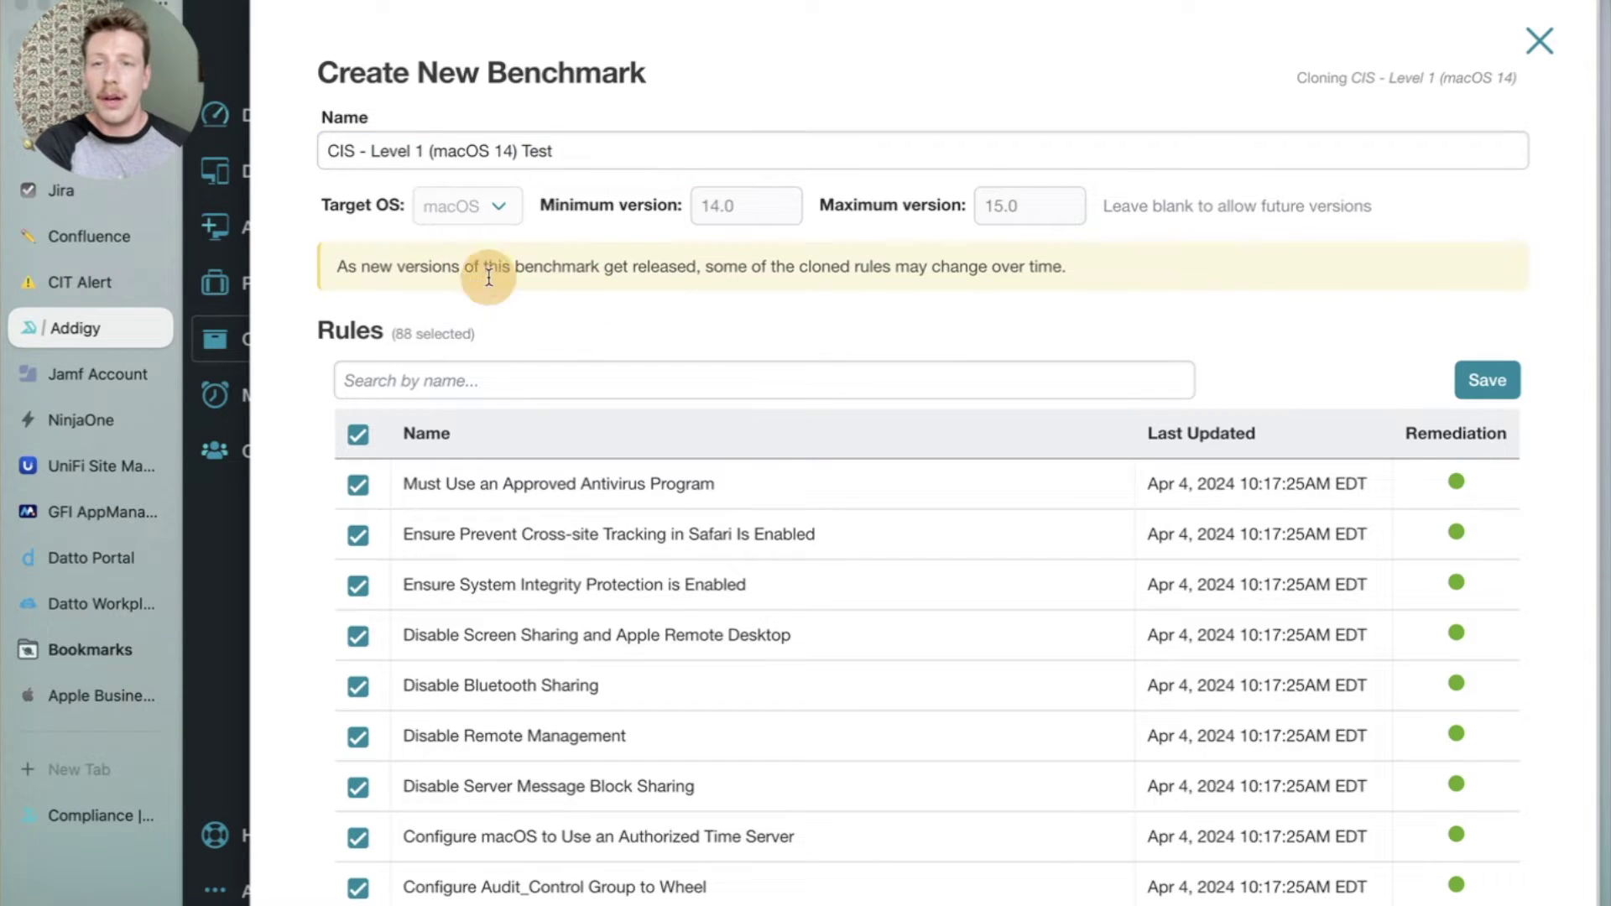
# Deselect all rules, then include SIP, Bluetooth Sharing, Remote Management, AMFI, login limit, firewall, Safari status bar.
pyautogui.scroll(-1, 377, 411)
pyautogui.click(357, 382)
pyautogui.click(358, 530)
pyautogui.click(357, 631)
pyautogui.click(358, 681)
pyautogui.scroll(-10, 359, 585)
pyautogui.click(357, 570)
pyautogui.click(357, 619)
pyautogui.click(358, 719)
pyautogui.click(357, 668)
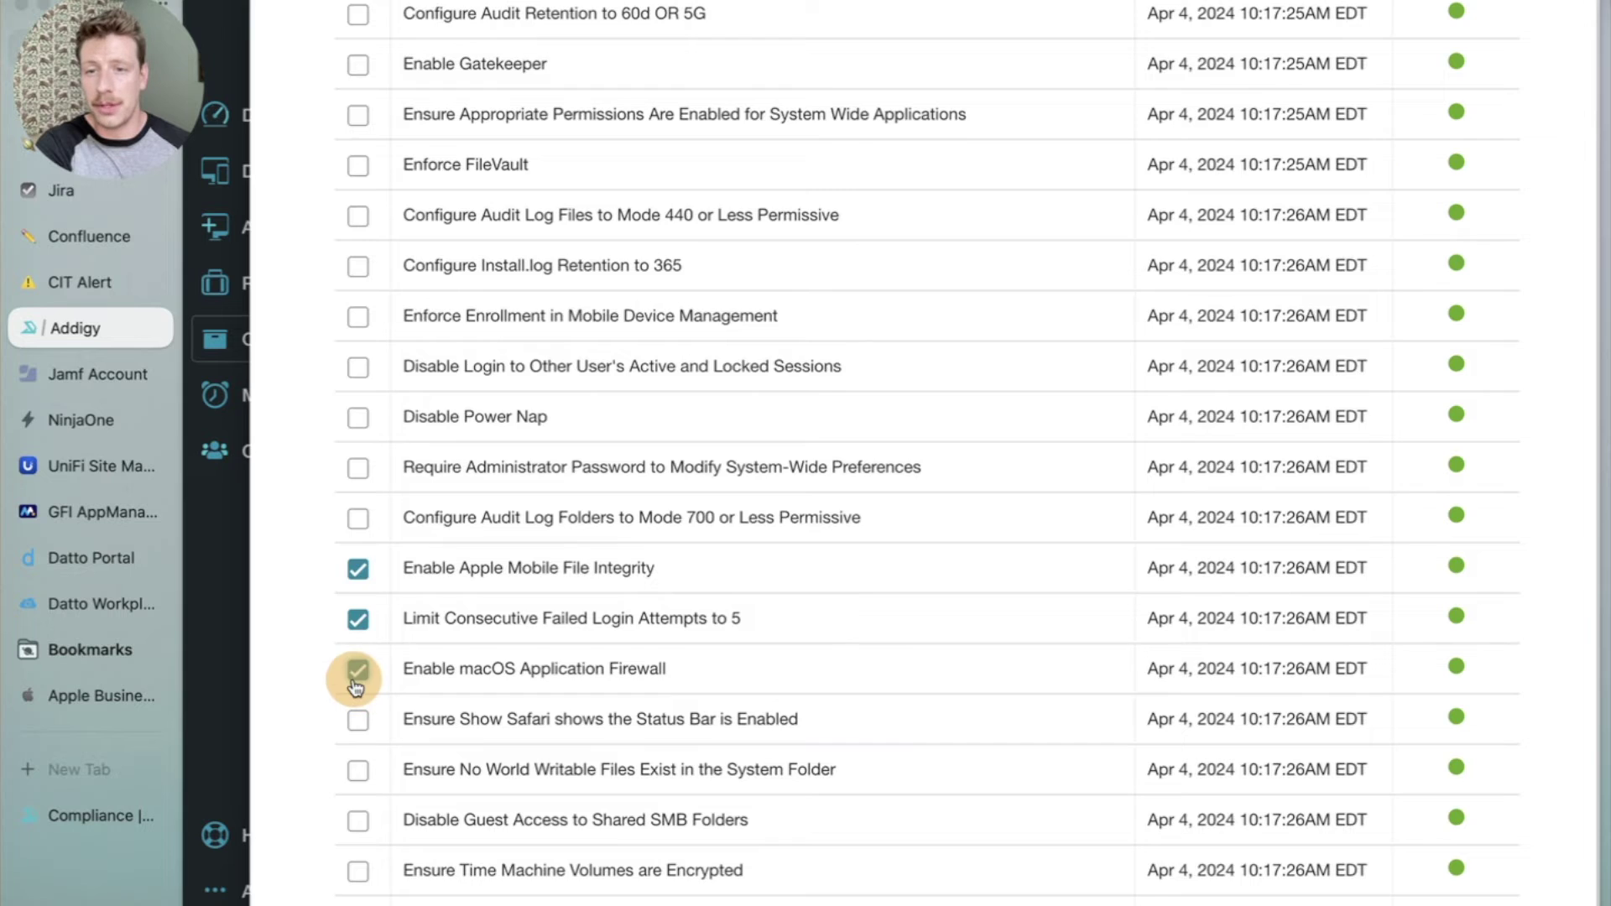
pyautogui.scroll(10, 358, 671)
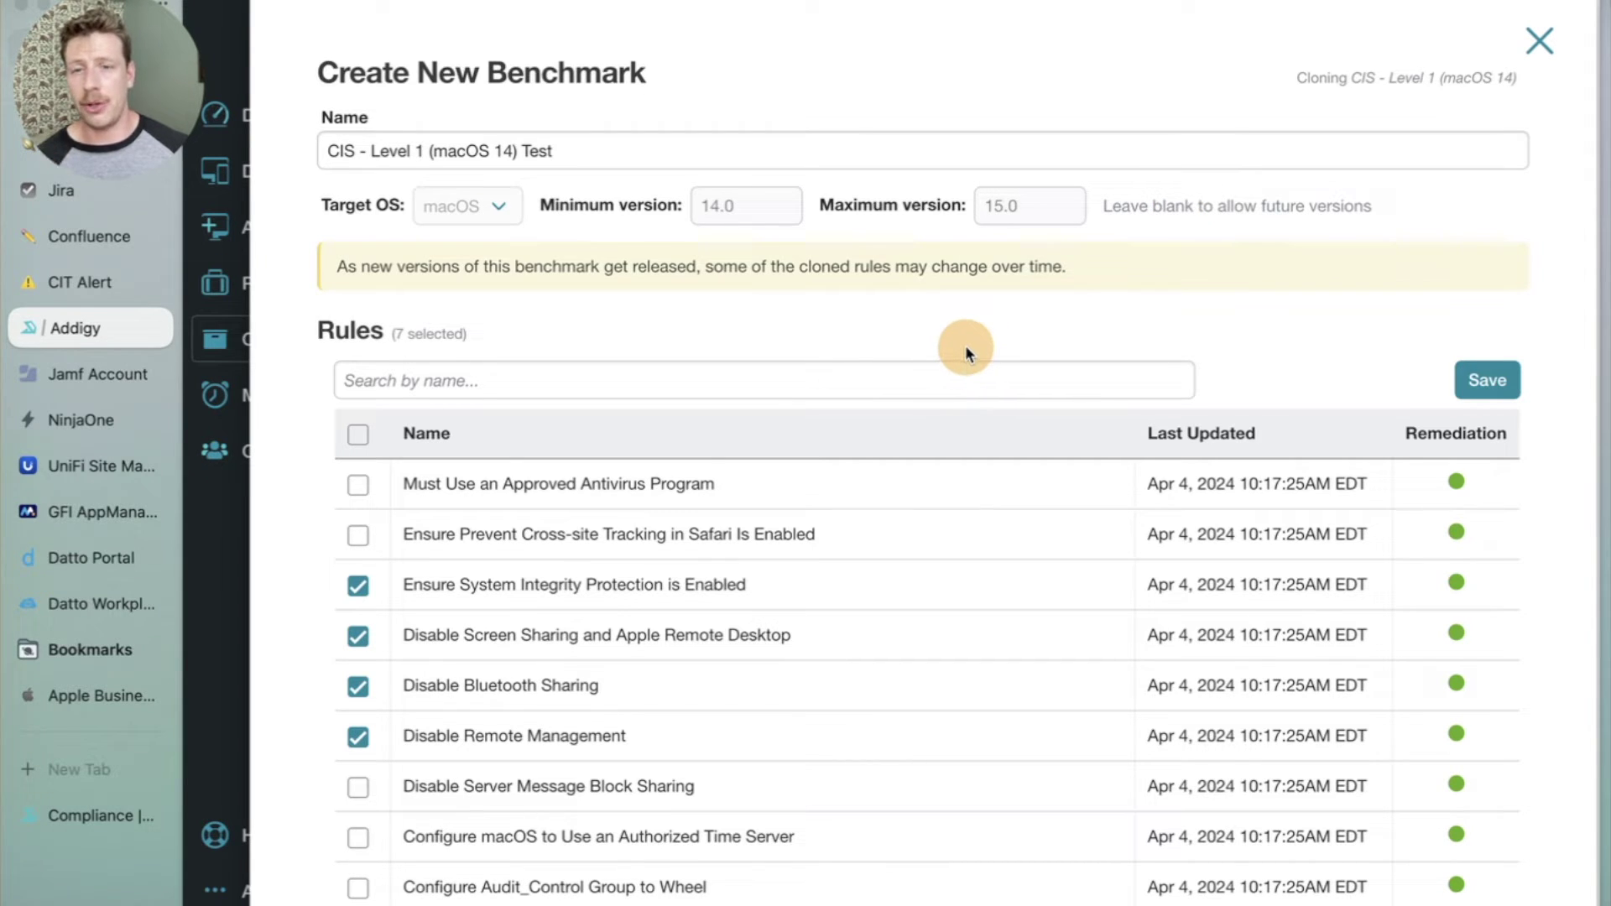
pyautogui.scroll(-6, 965, 345)
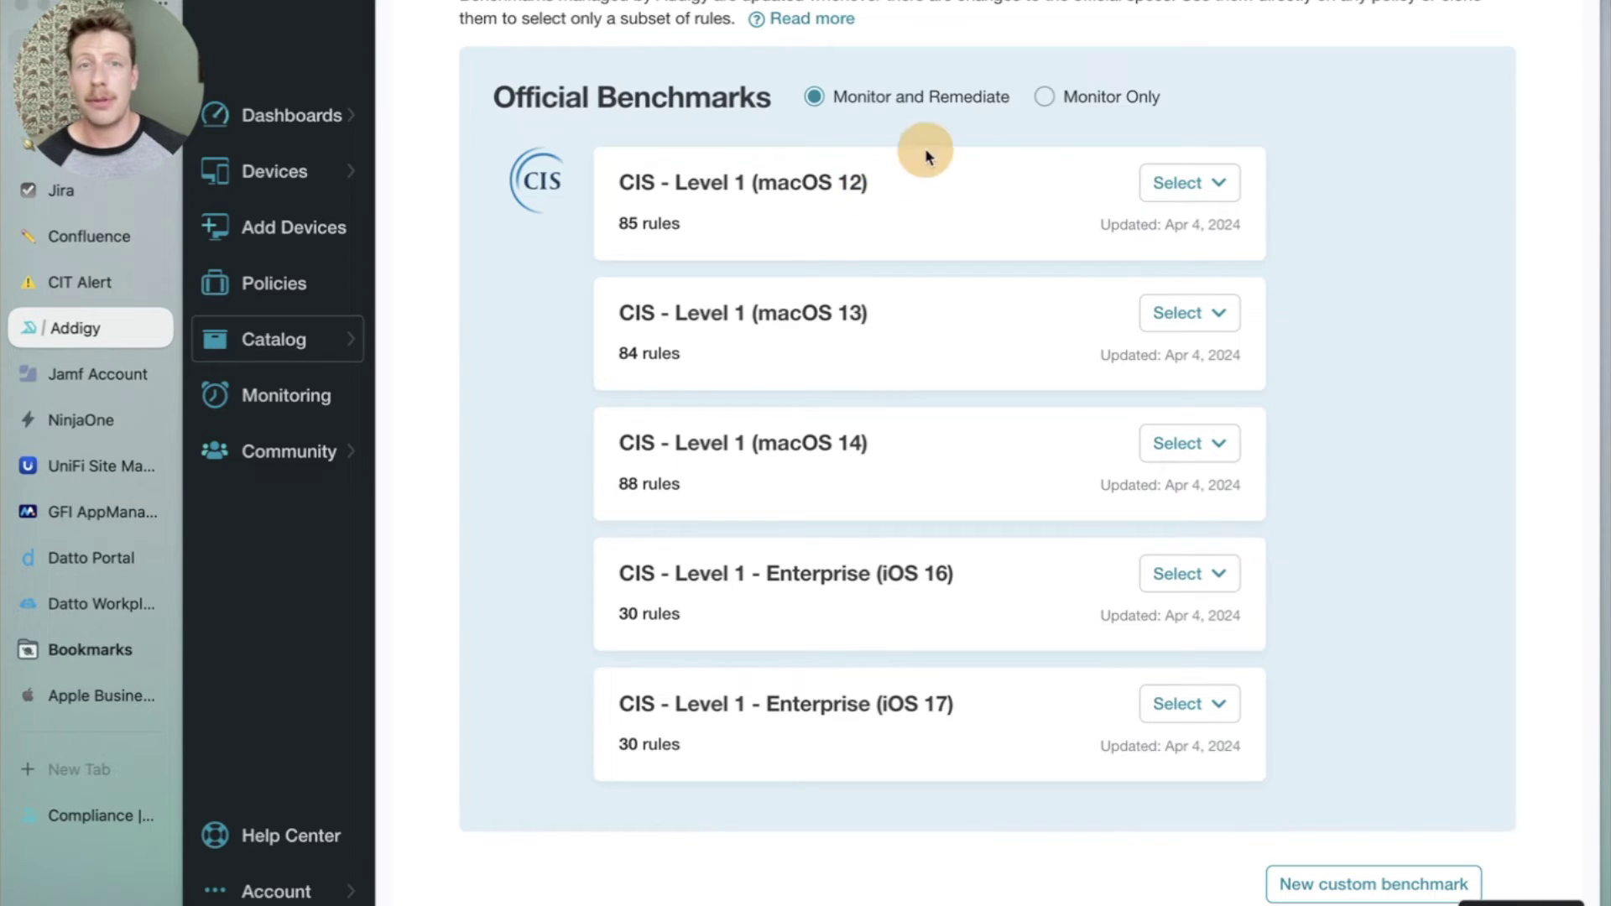
# Flip to Monitor Only benchmarks and back to Monitor and Remediate, then go to the Rules tab.
pyautogui.click(1064, 96)
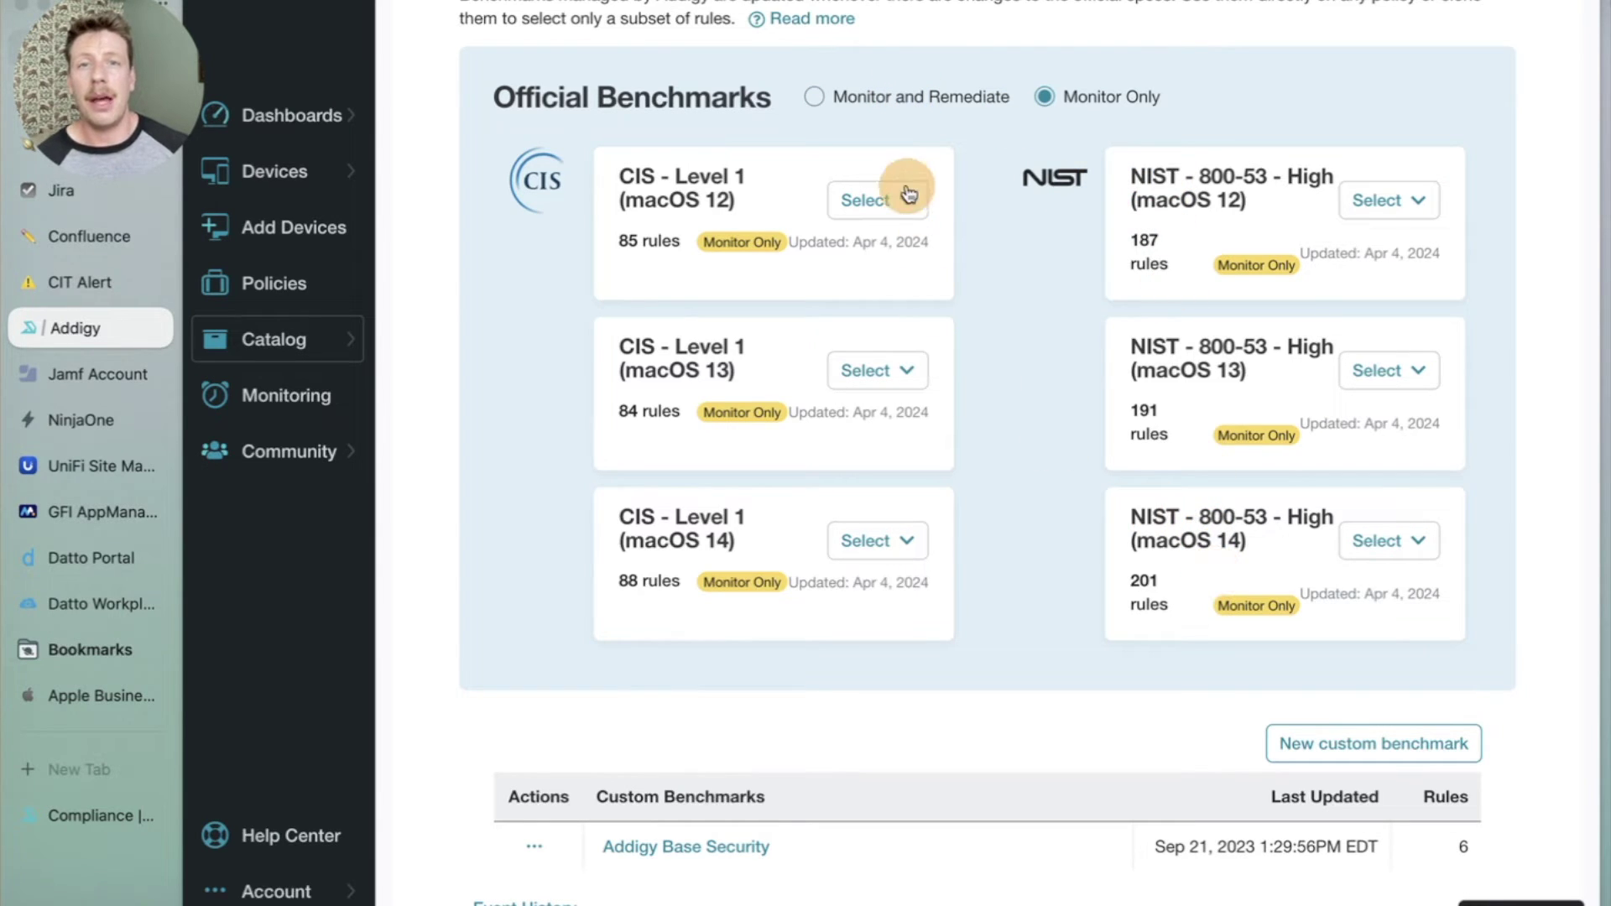
pyautogui.click(871, 120)
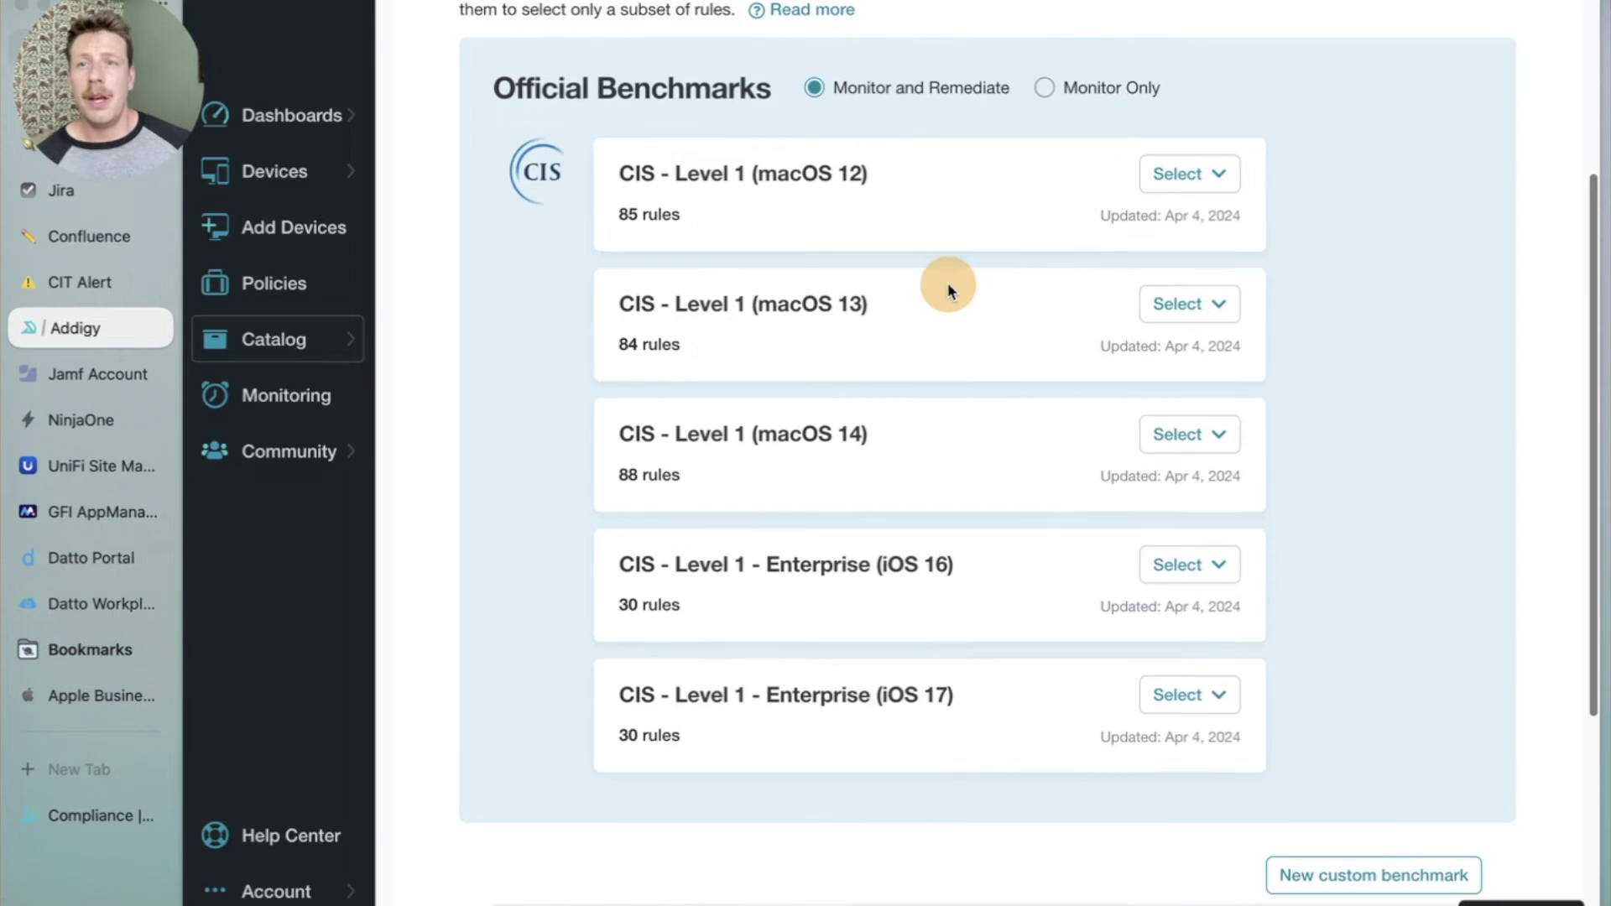
pyautogui.scroll(2, 950, 290)
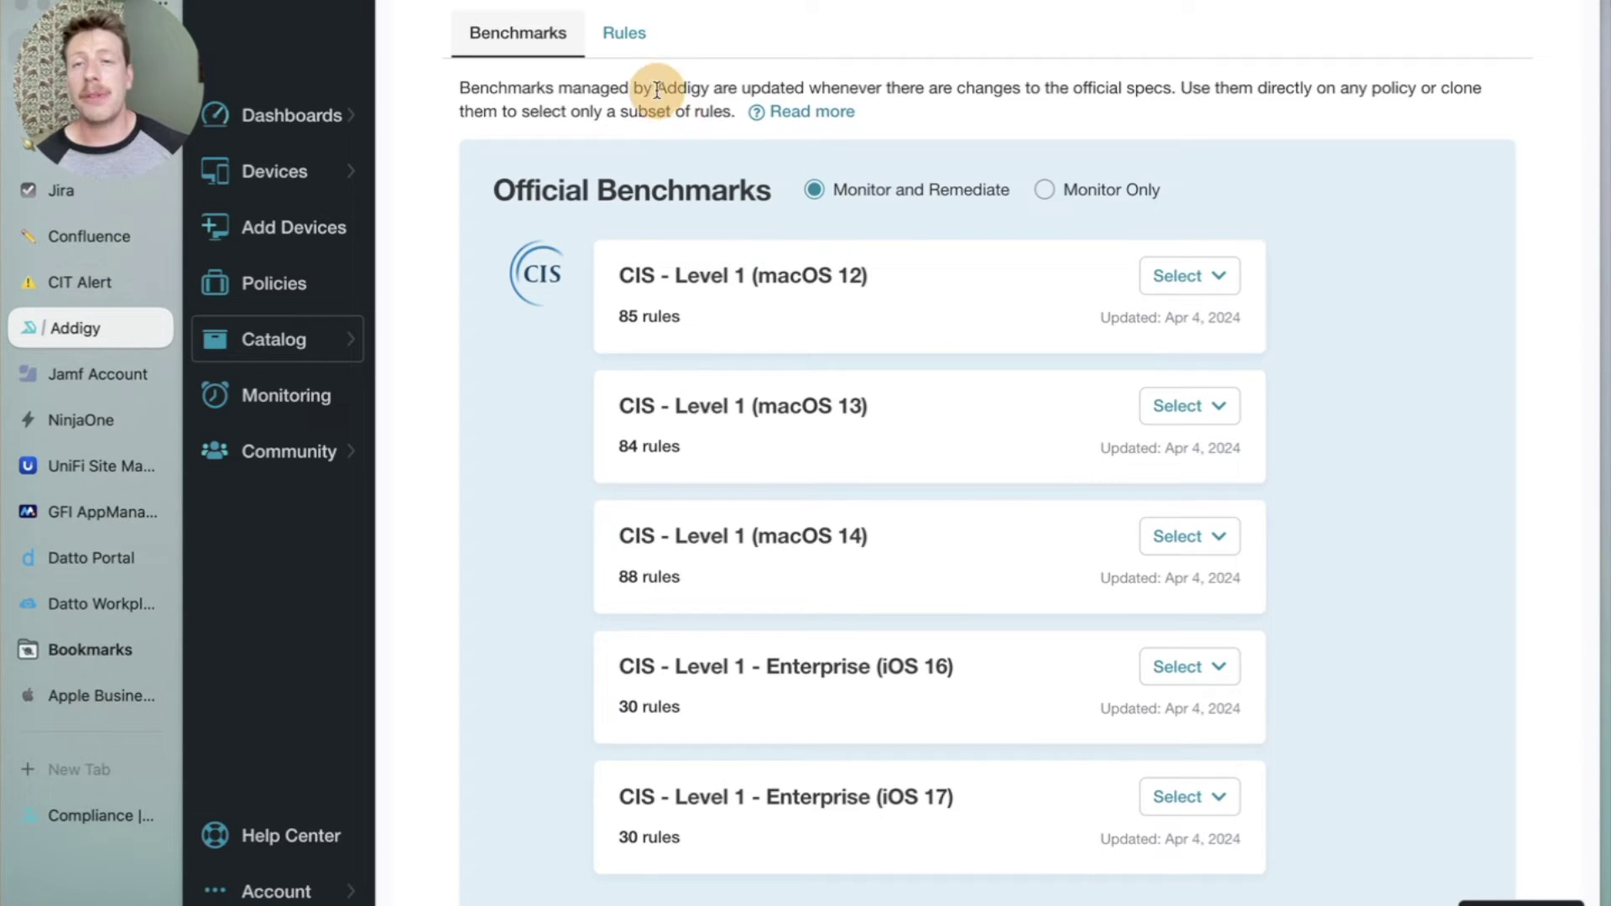
pyautogui.click(616, 29)
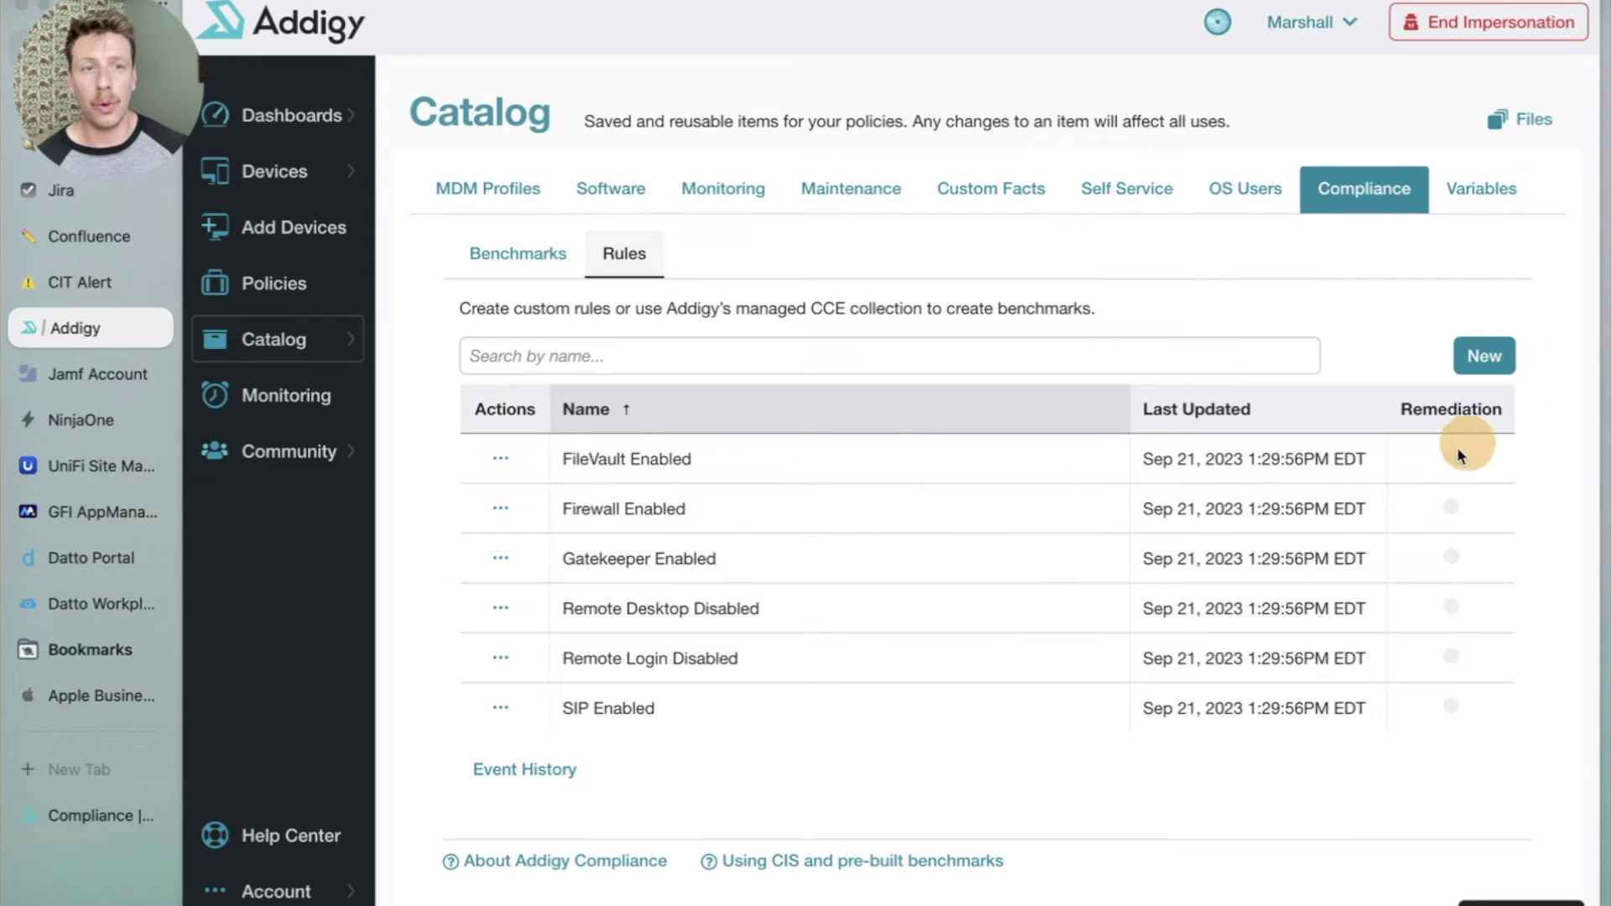
# Create a new compliance rule named 'TEST RULE'.
pyautogui.click(1484, 361)
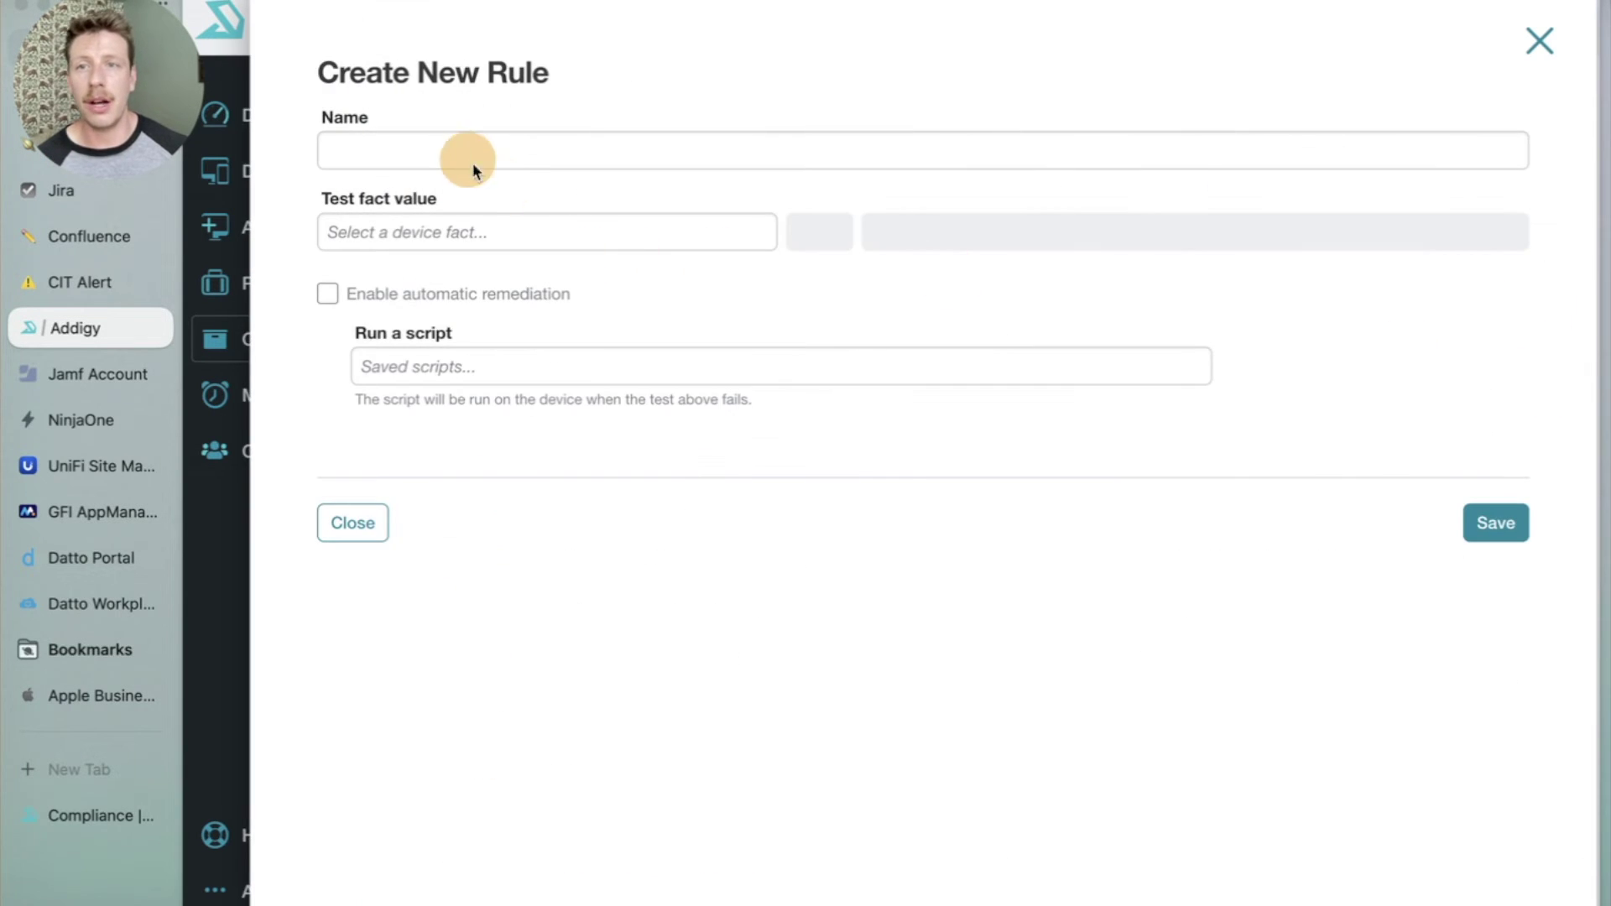
pyautogui.click(460, 153)
pyautogui.write('T')
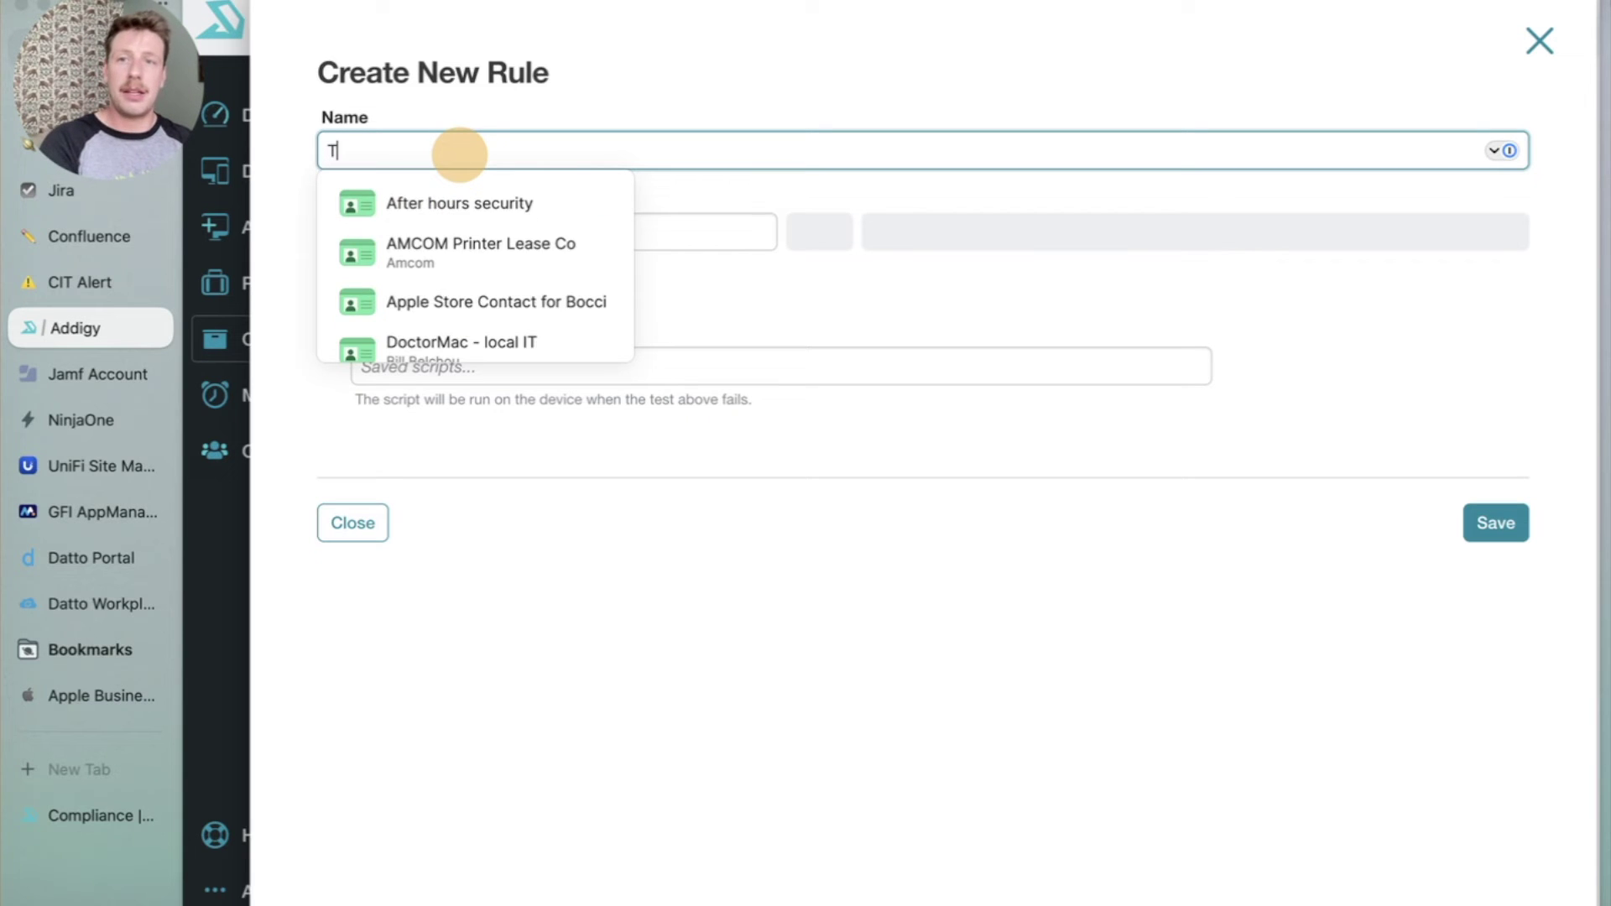
pyautogui.write('EST RULE')
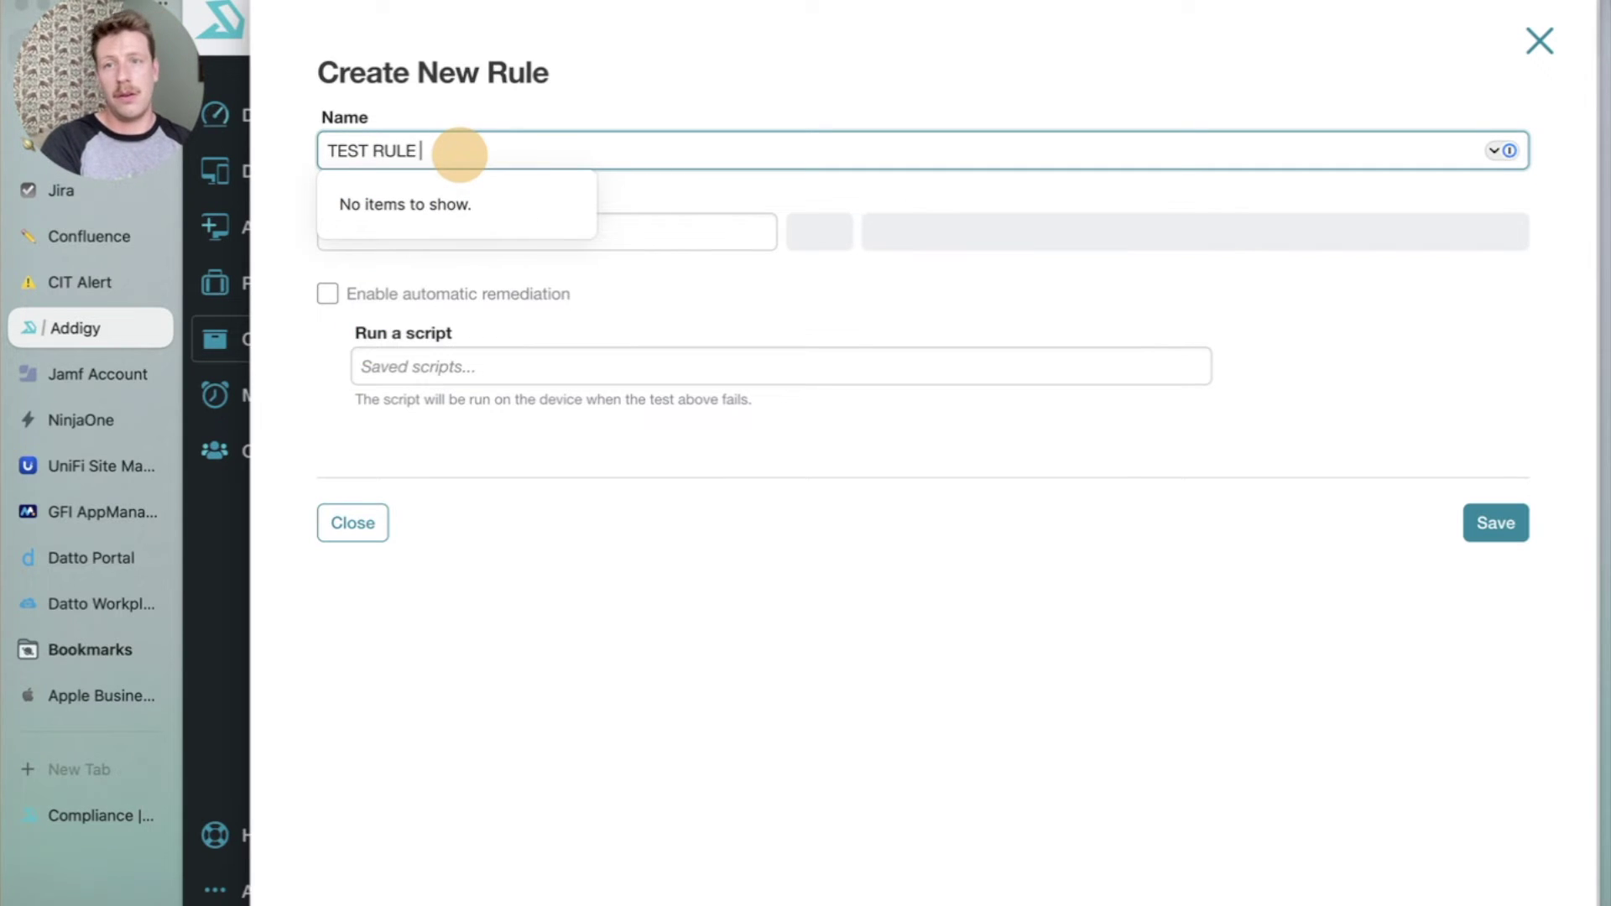
pyautogui.click(532, 67)
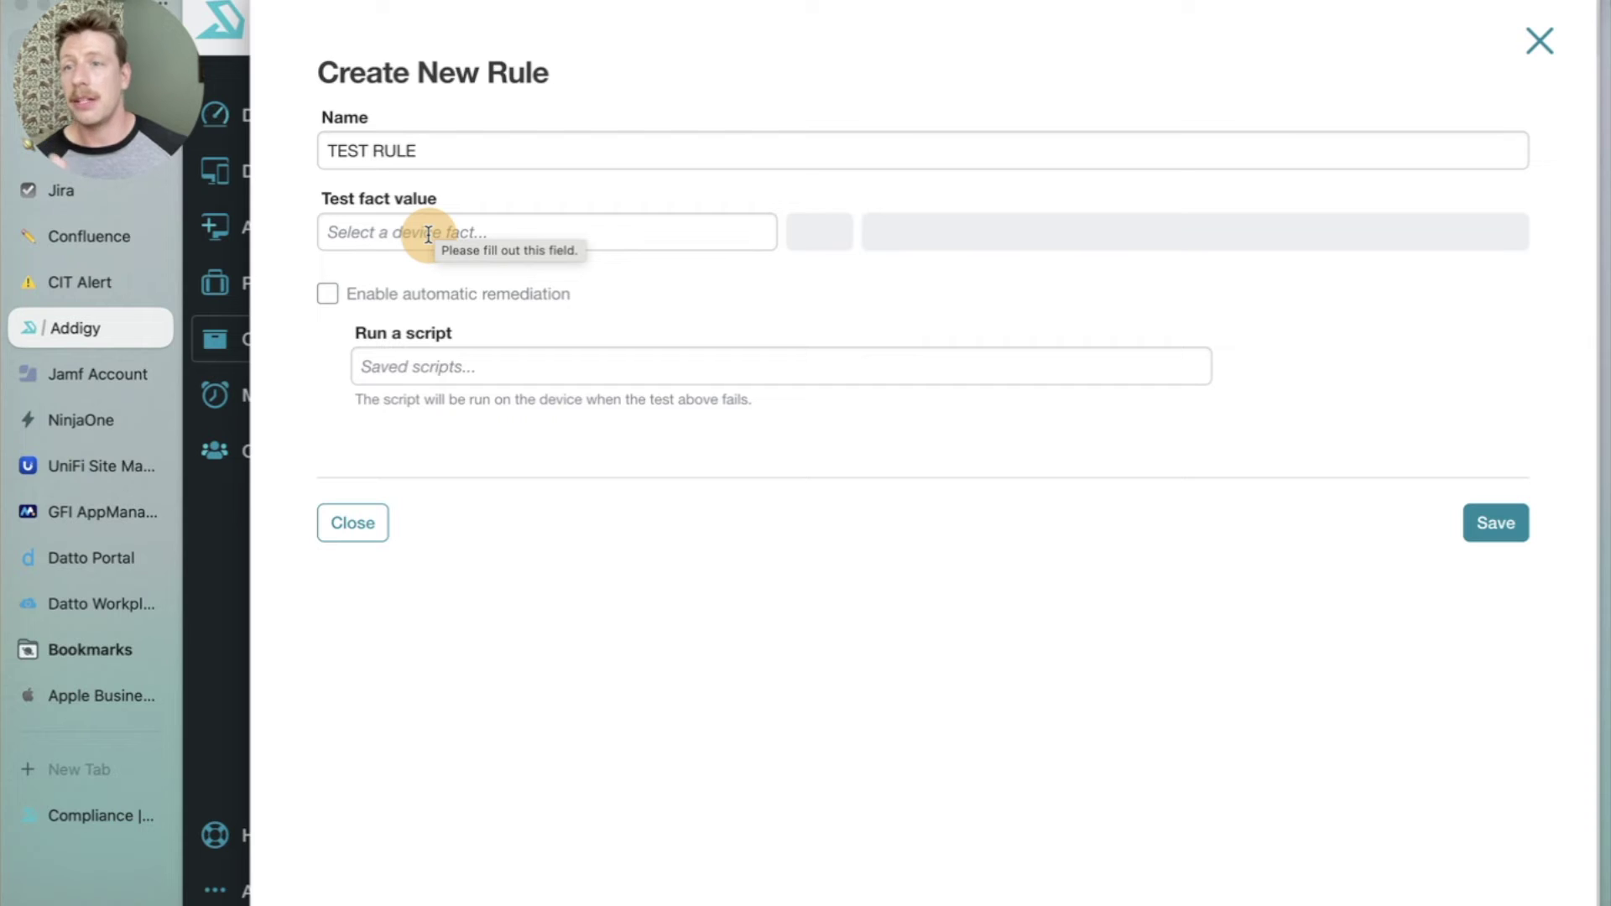
# Bring up the device fact list for the rule's condition.
pyautogui.click(428, 235)
pyautogui.click(592, 606)
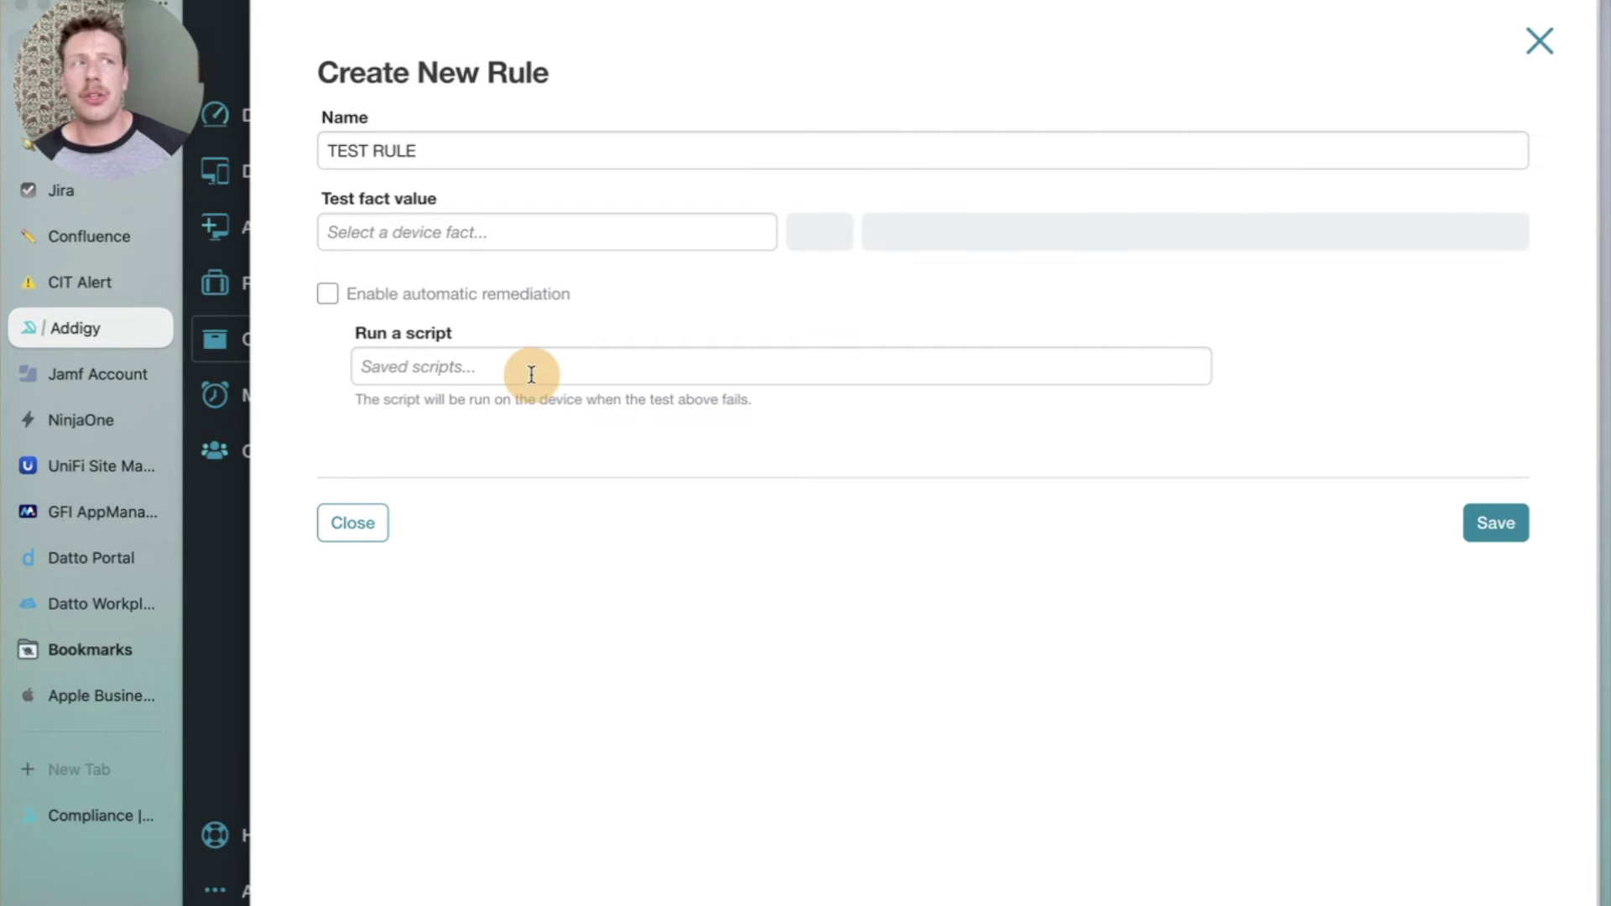
pyautogui.click(523, 232)
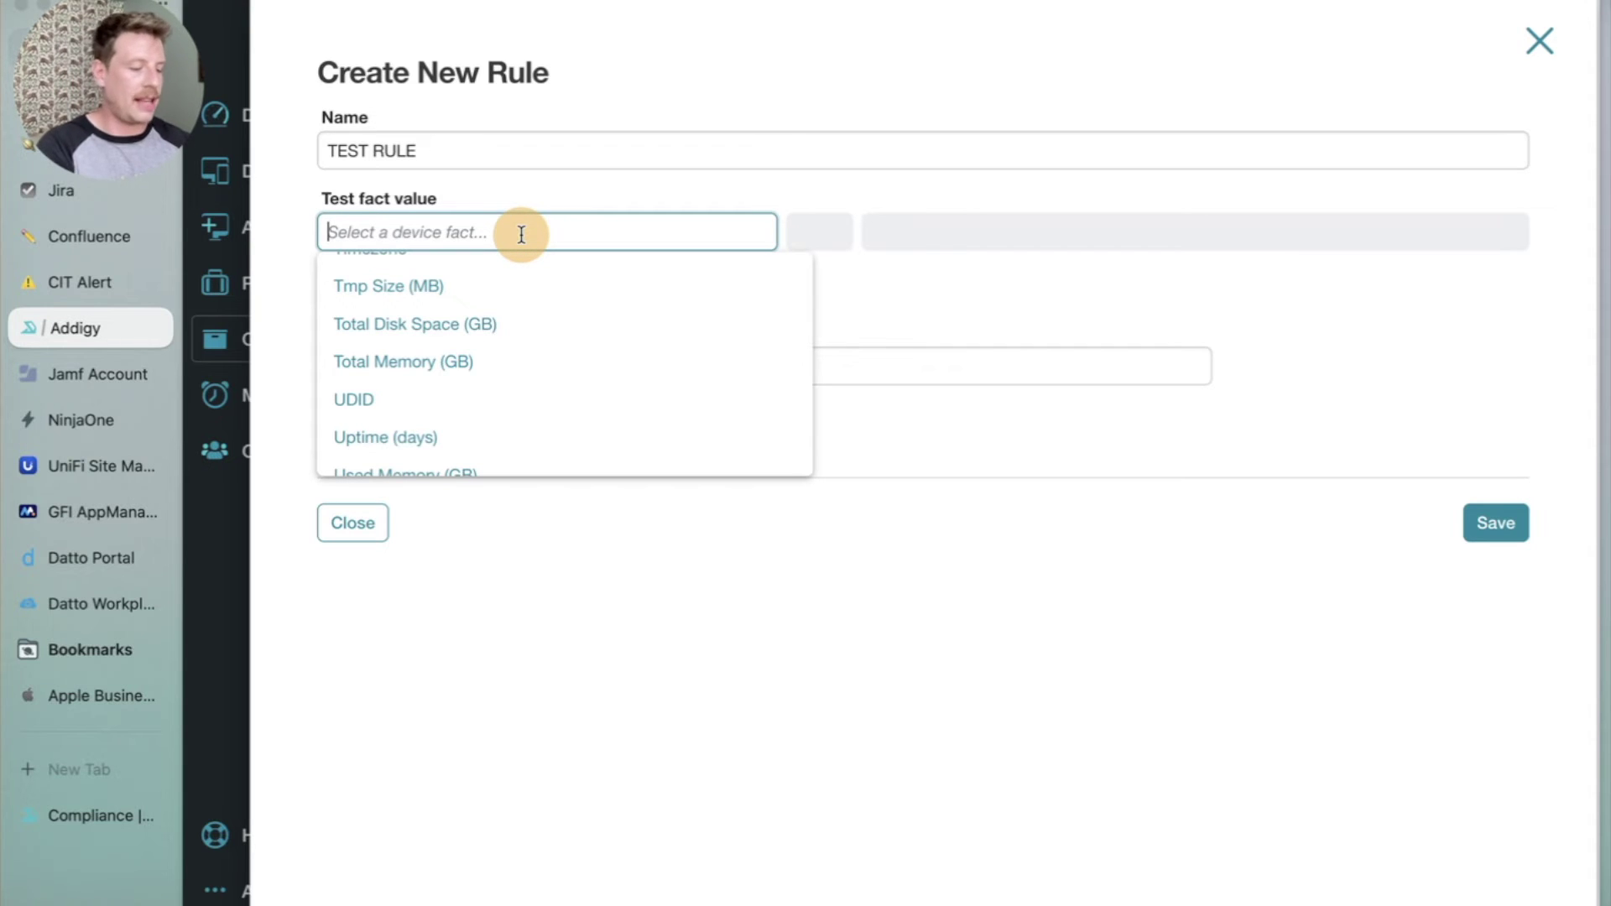
# Set the rule condition to Uptime (days) >= 30.
pyautogui.write('uptime')
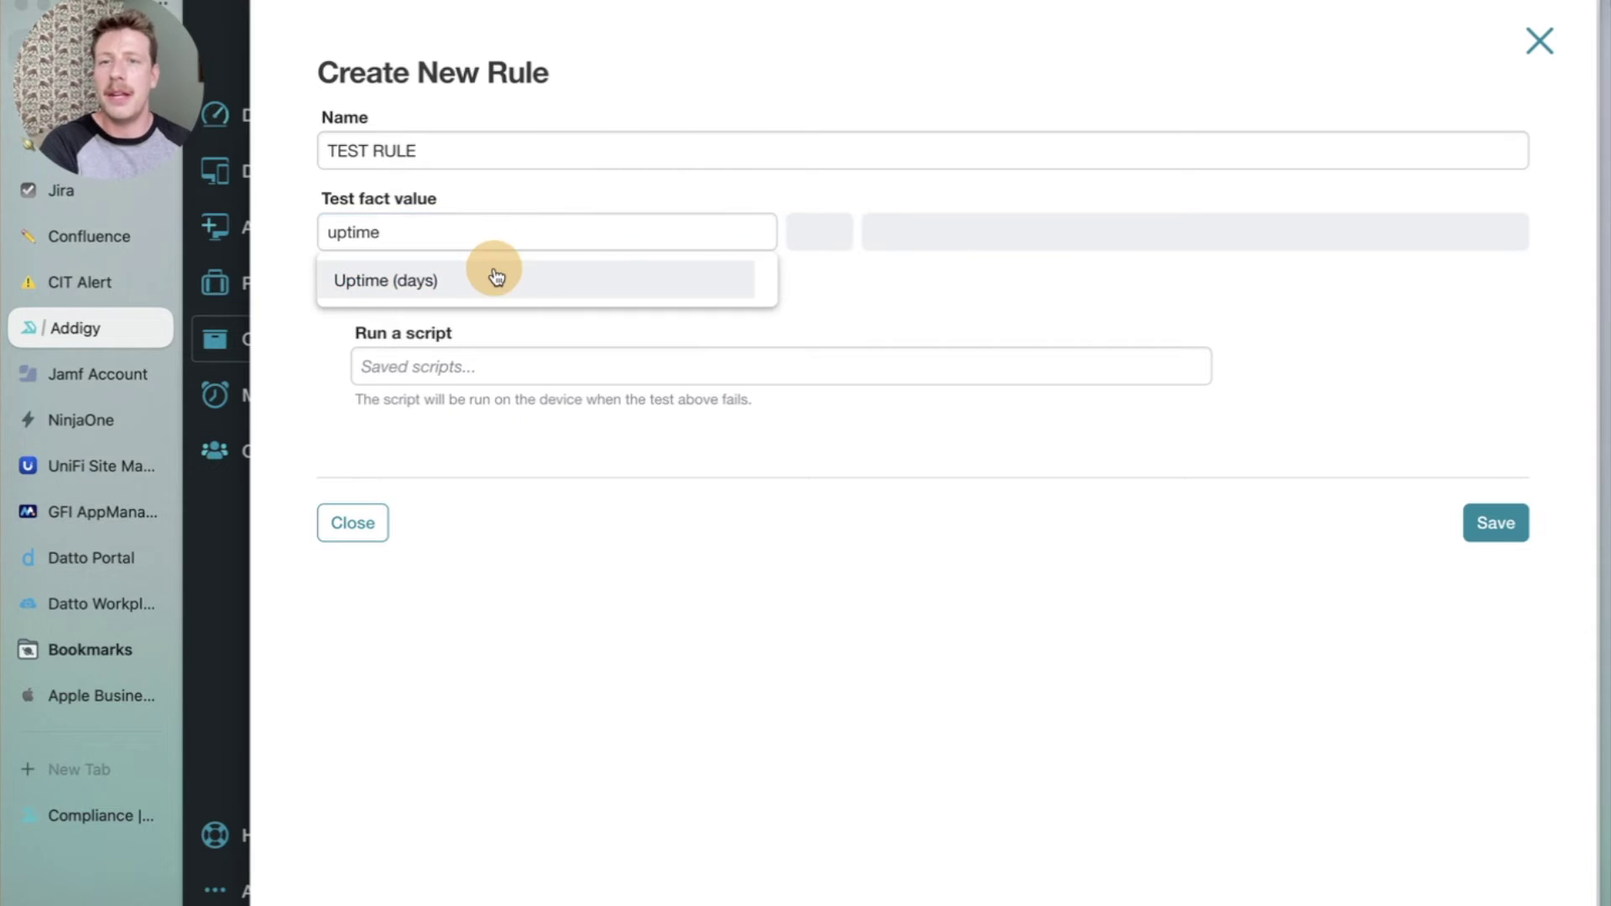
pyautogui.click(489, 269)
pyautogui.click(839, 238)
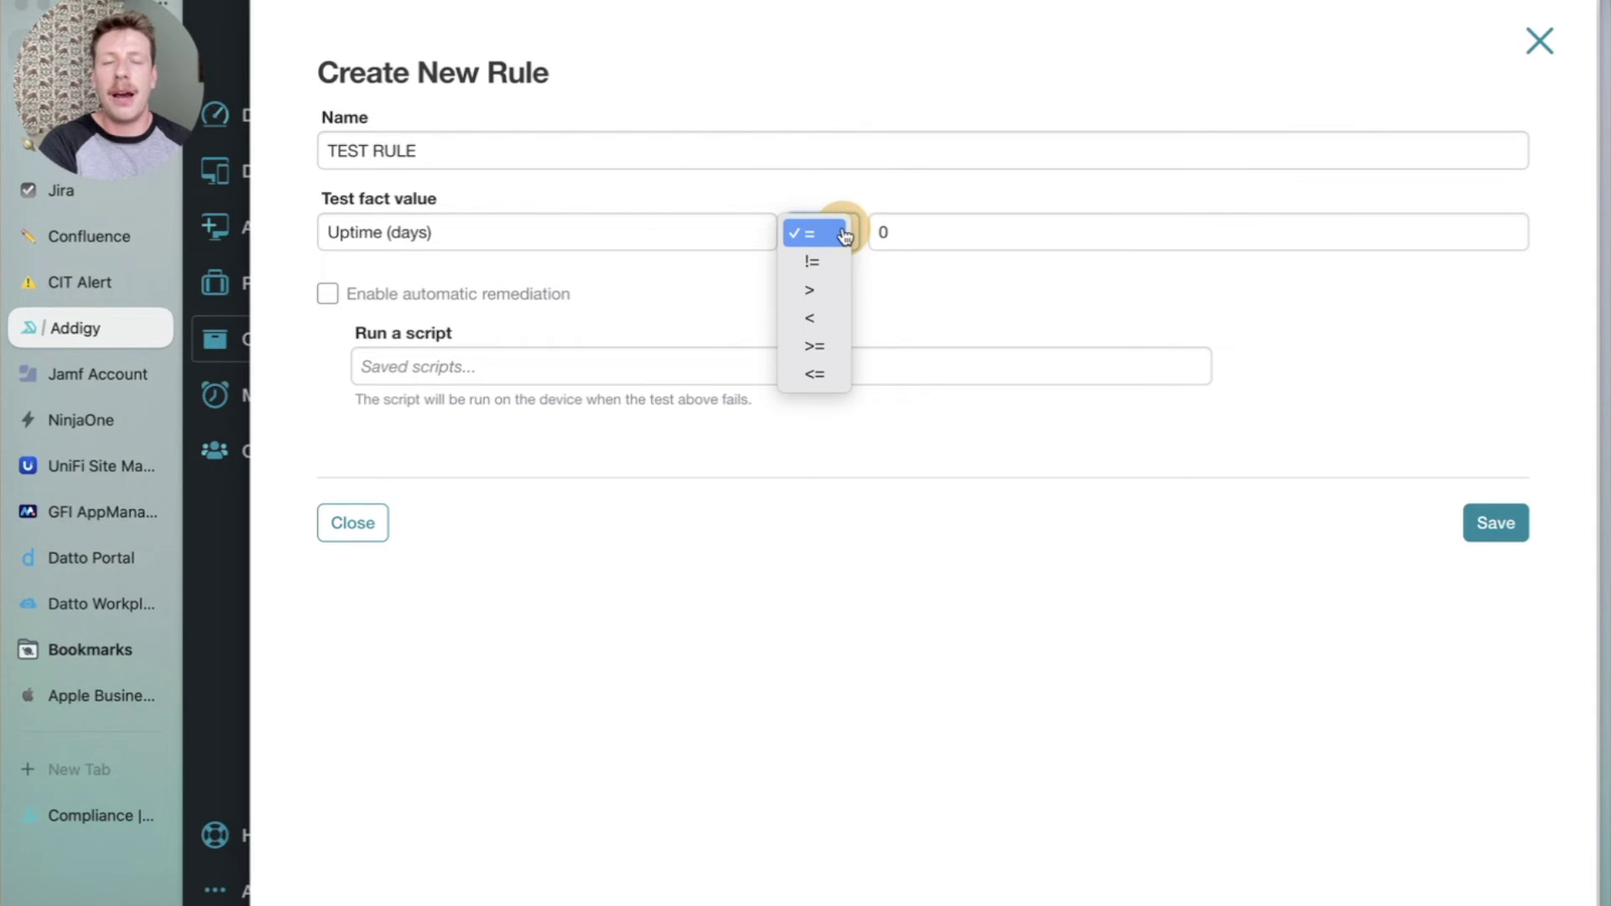
pyautogui.click(894, 232)
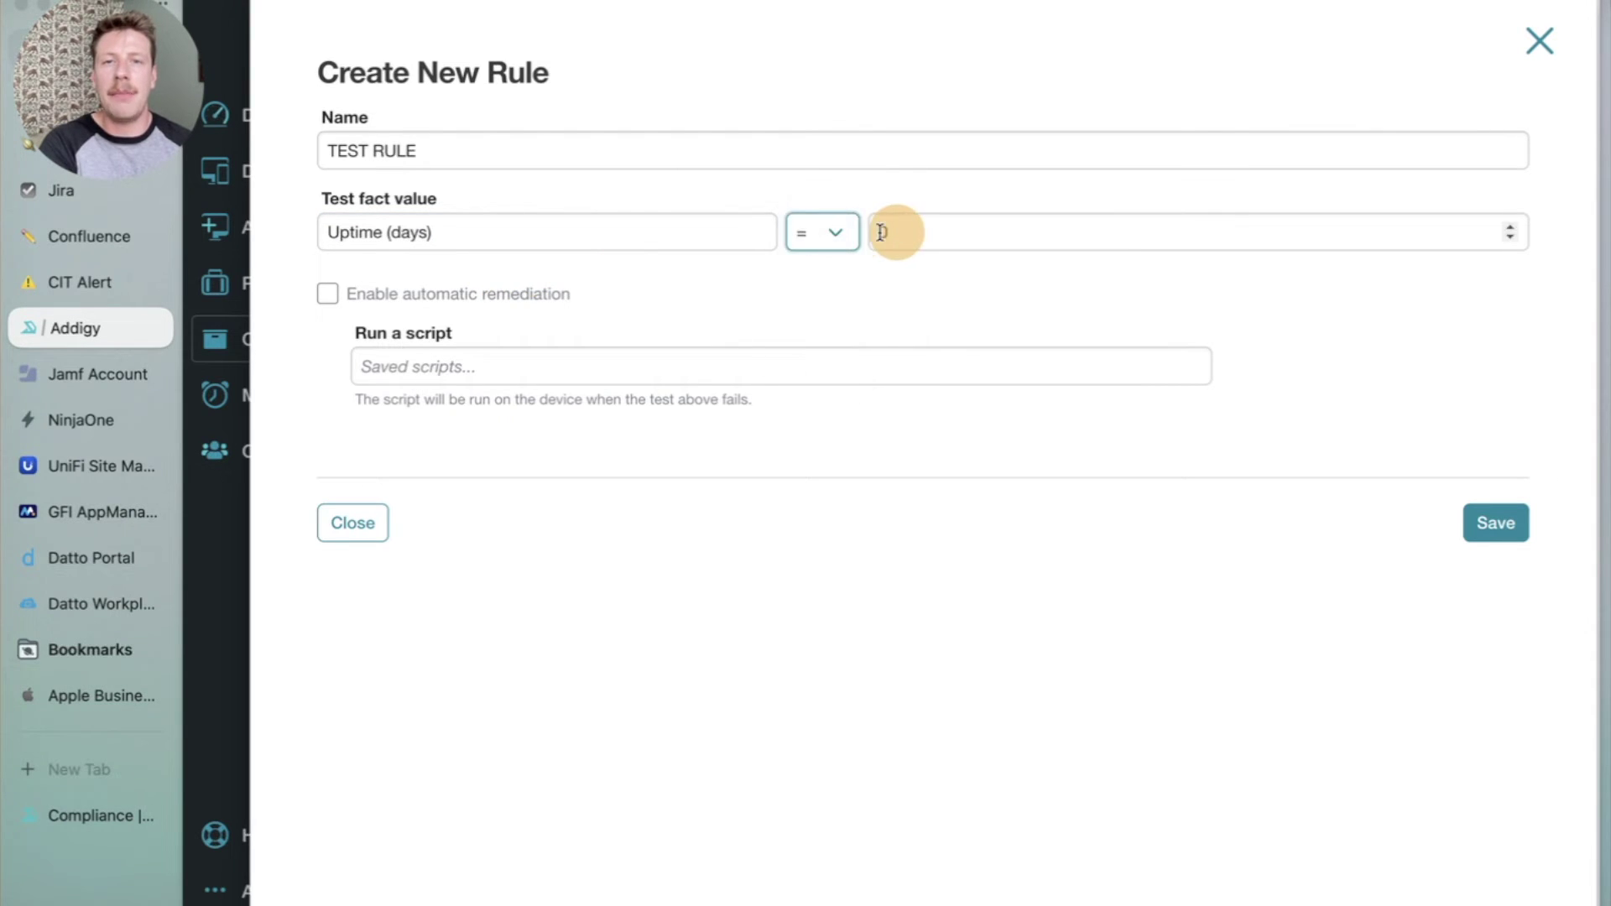
pyautogui.click(854, 241)
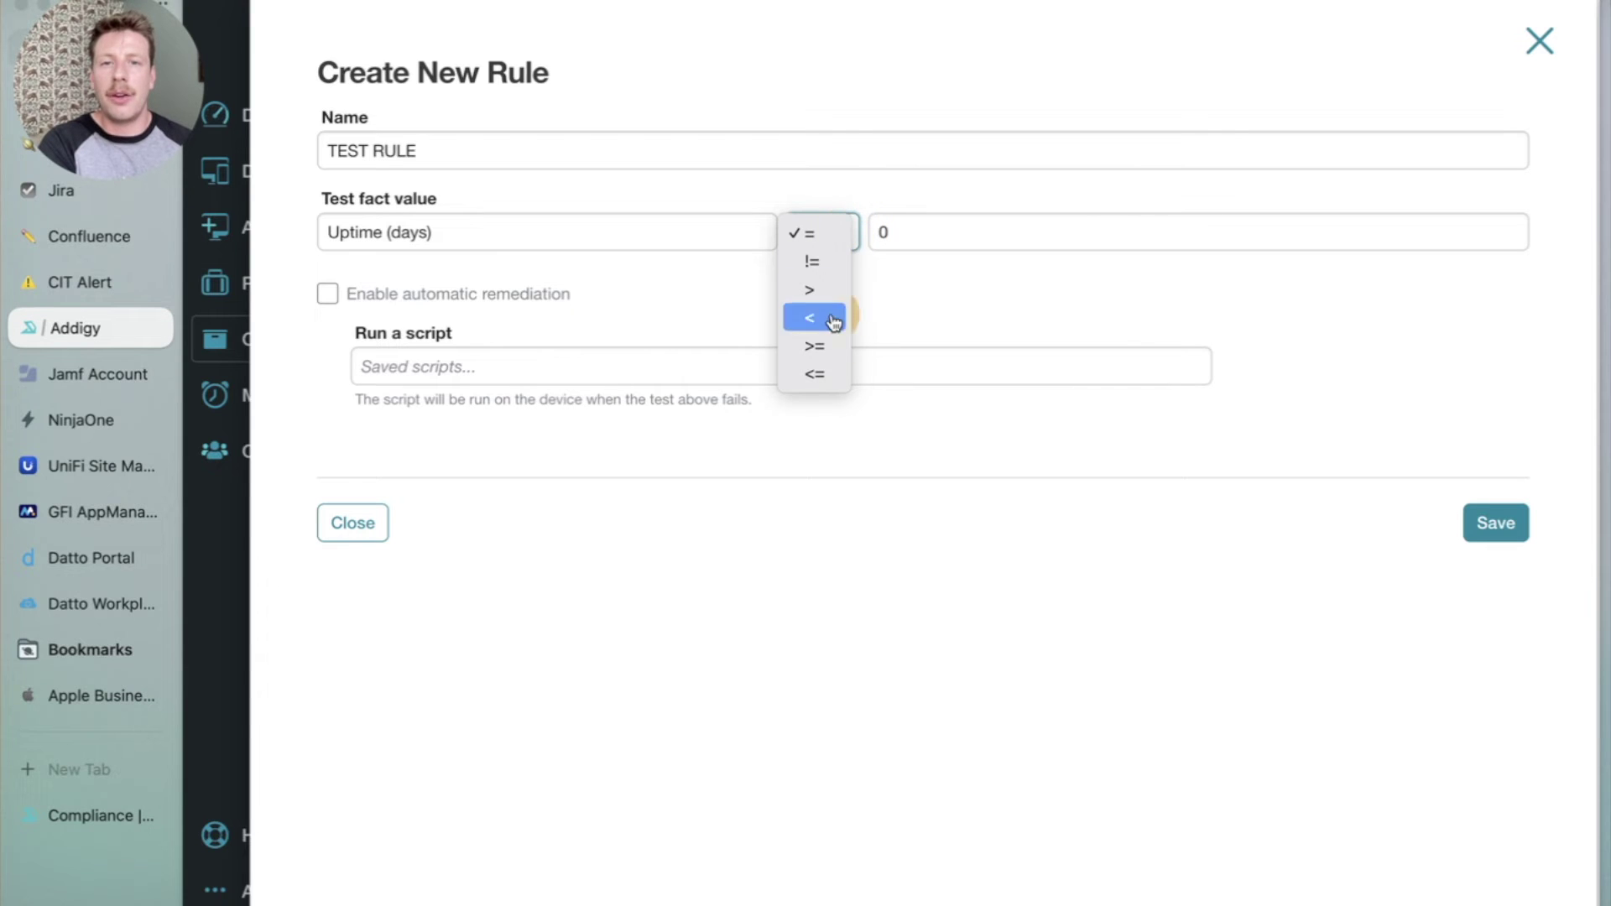
pyautogui.click(833, 357)
pyautogui.click(924, 239)
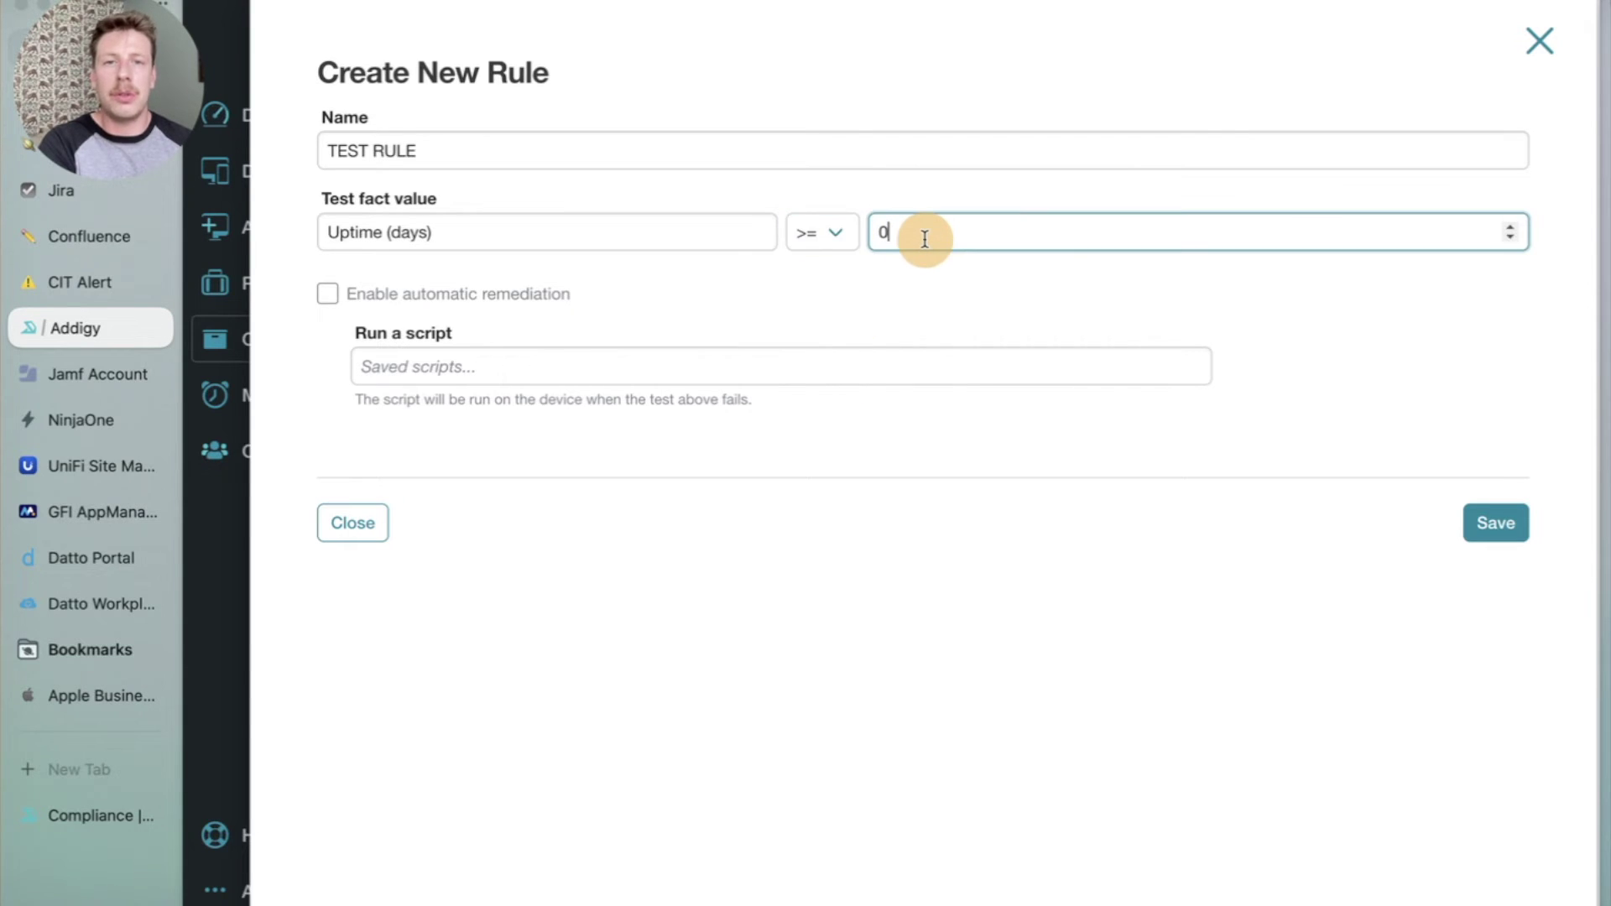
pyautogui.write('30')
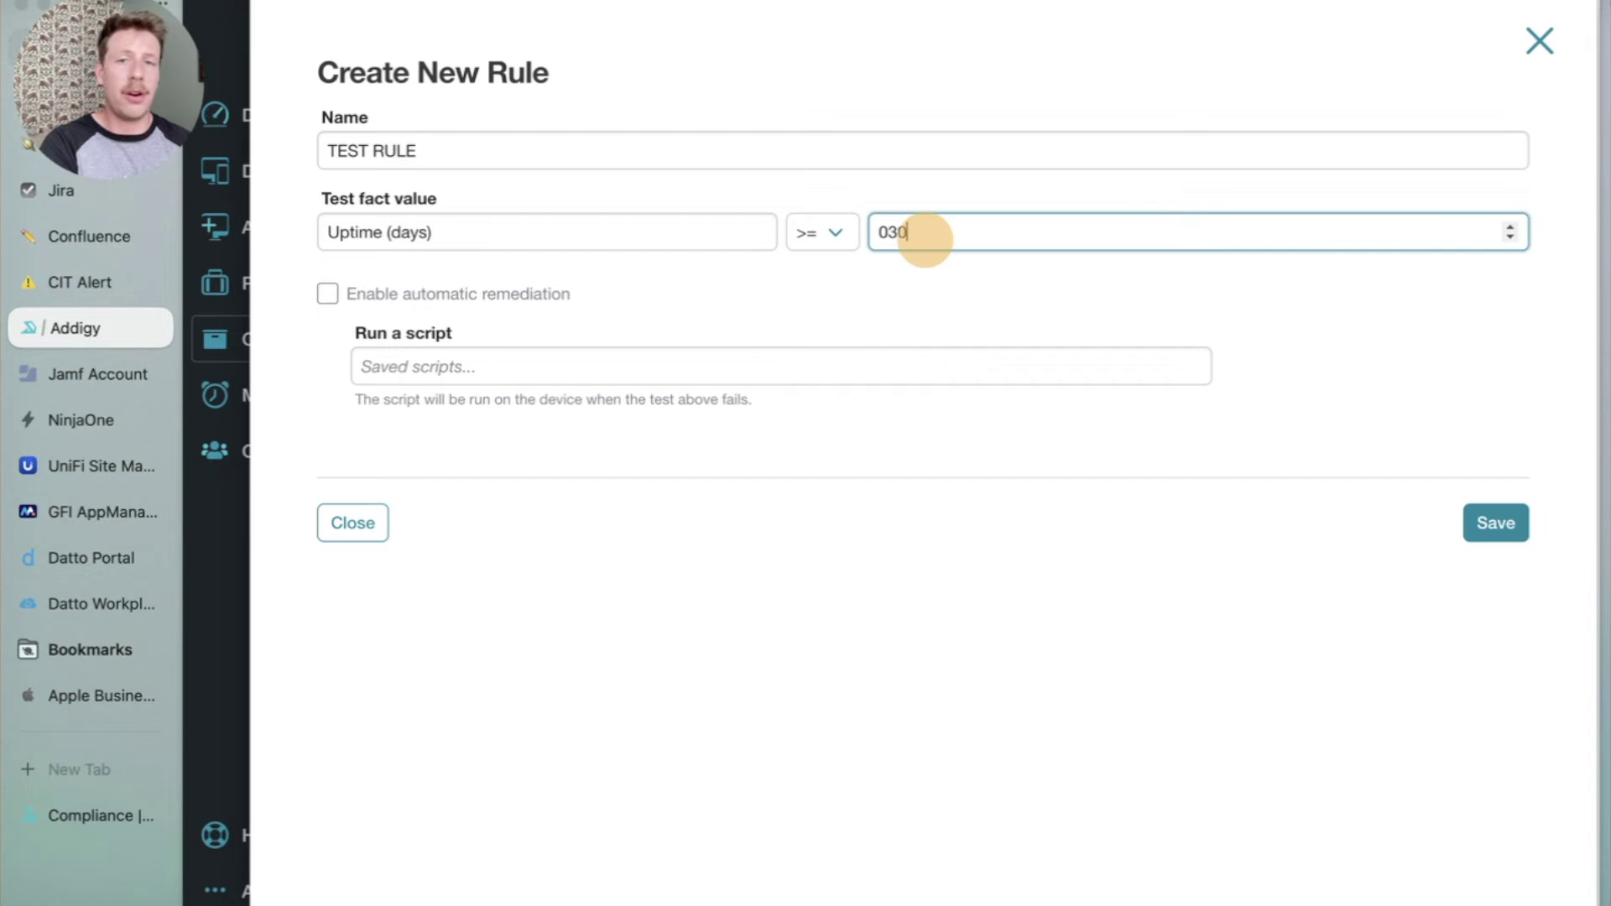
pyautogui.doubleClick(888, 232)
pyautogui.write('30')
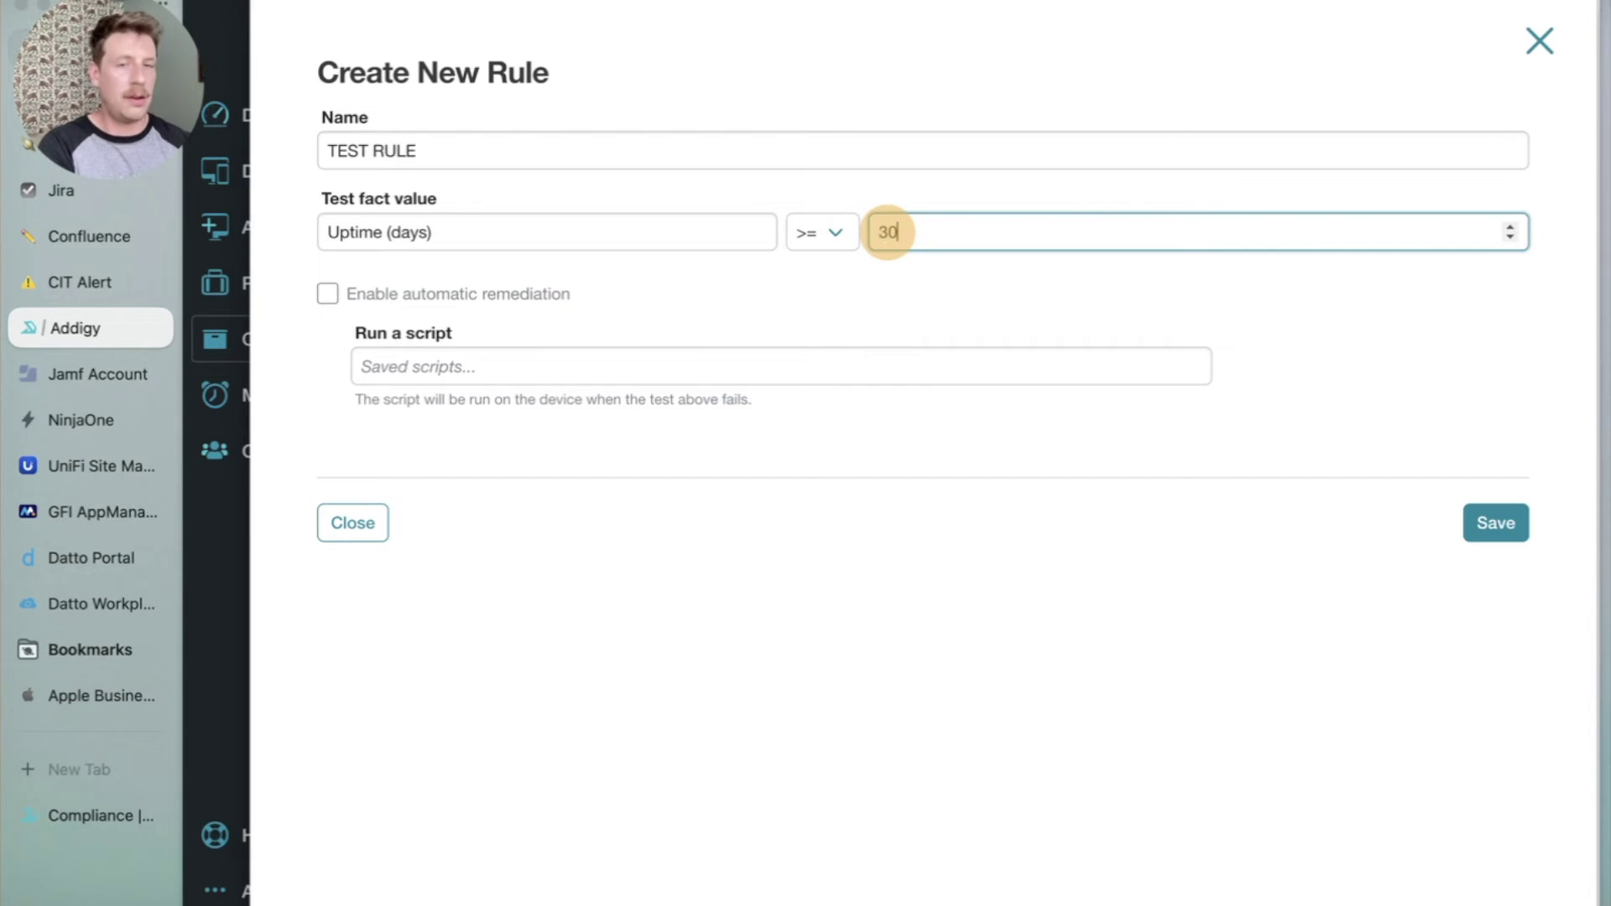
pyautogui.click(744, 435)
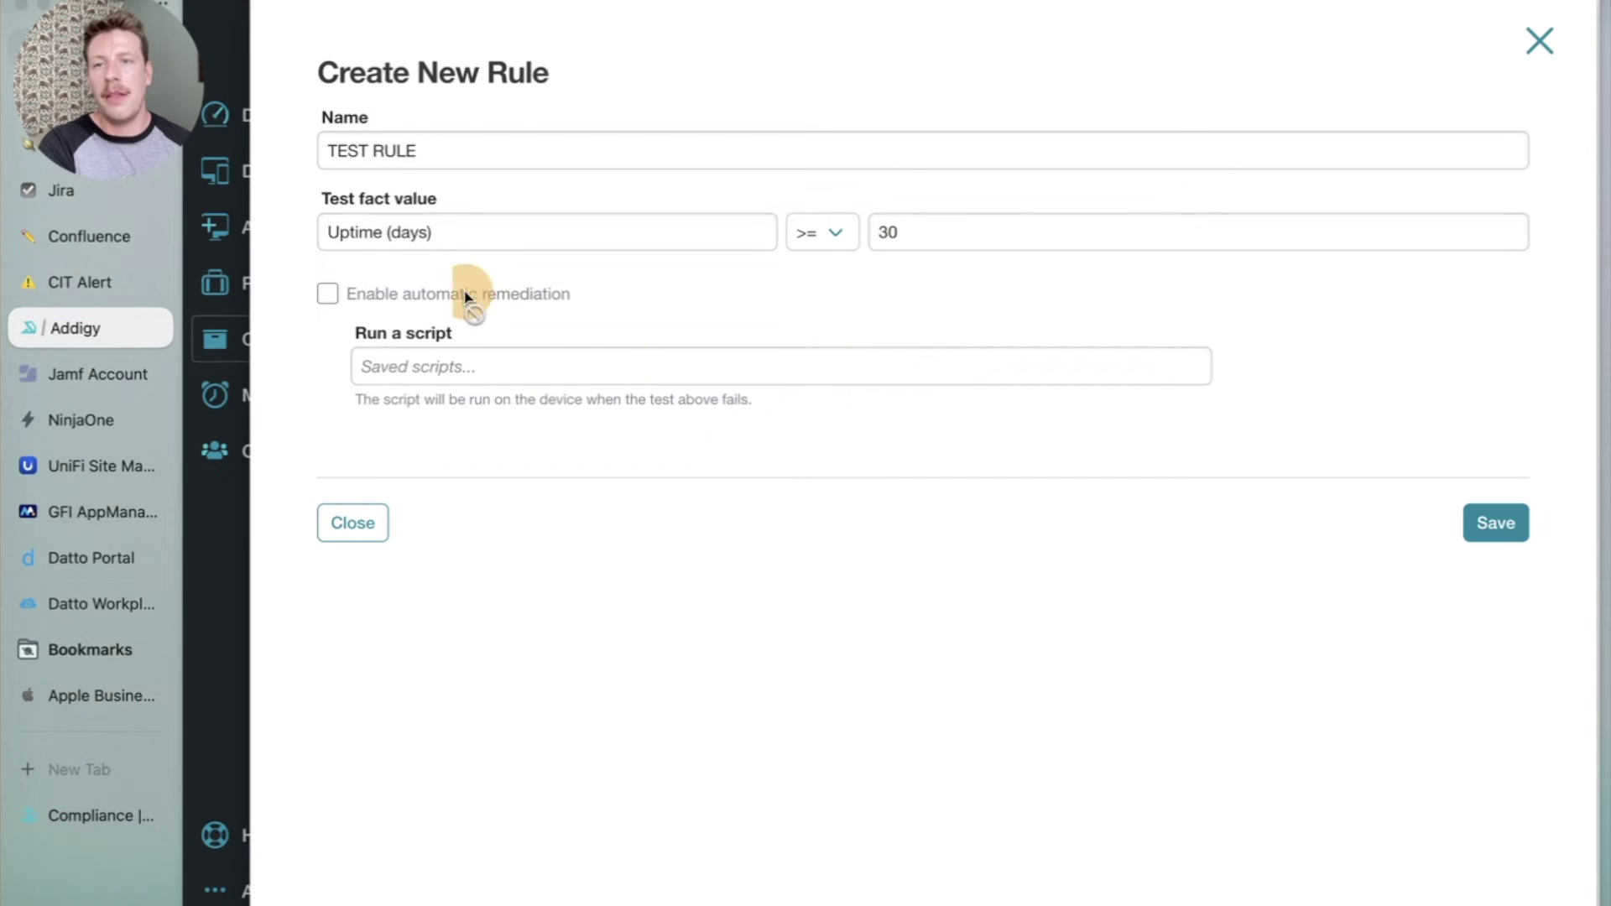
# Check for a remediation script, find none, and save the rule.
pyautogui.click(417, 380)
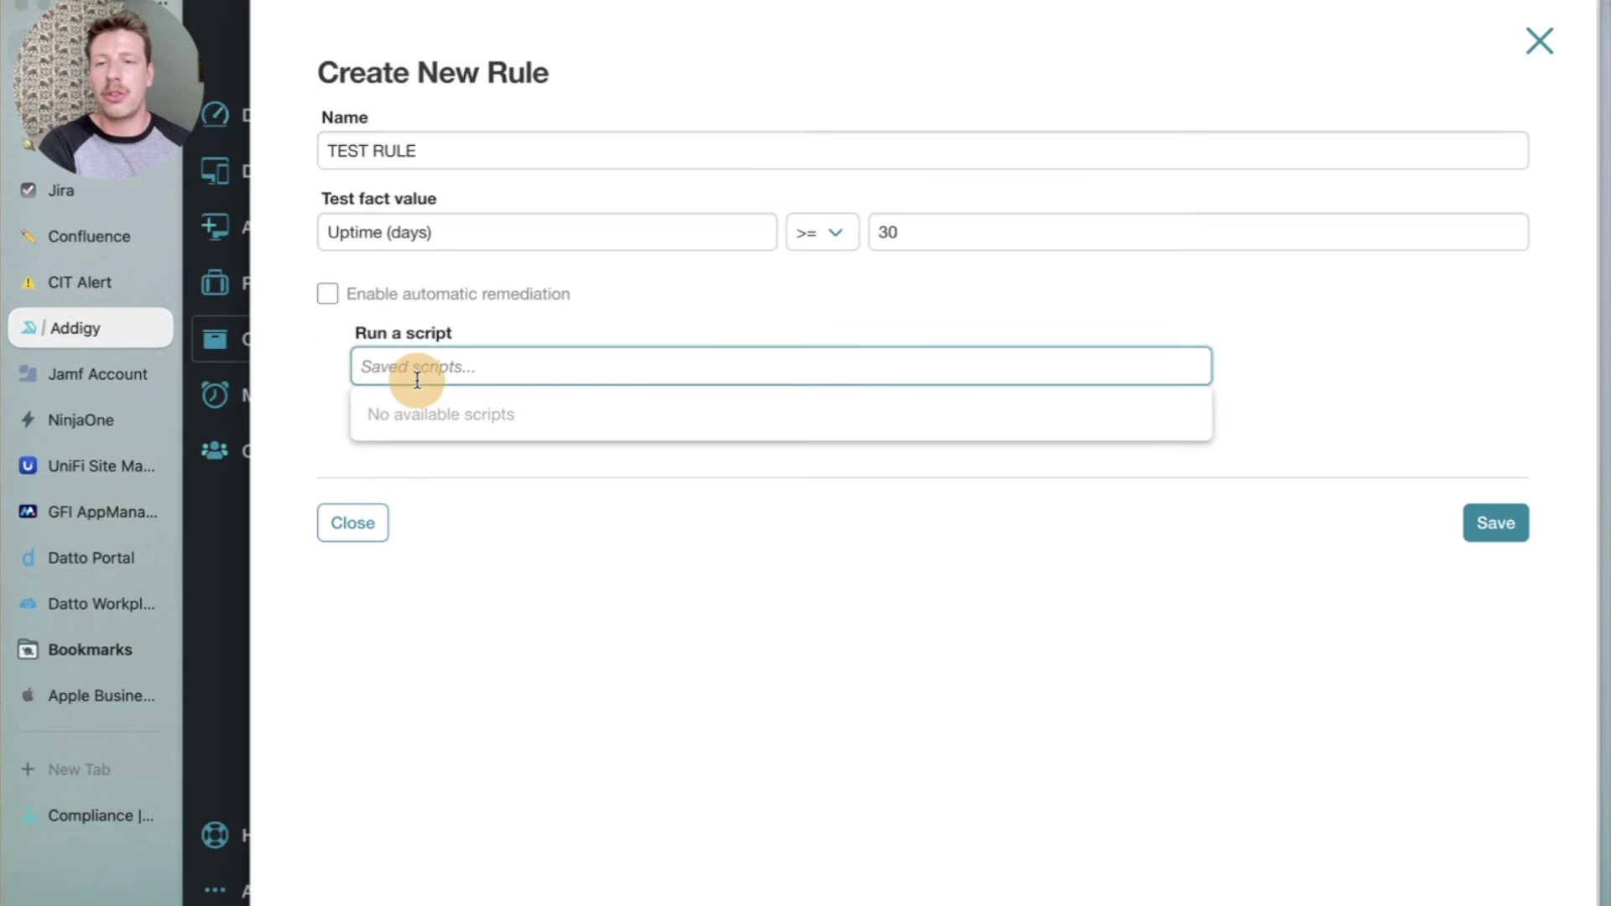
pyautogui.click(433, 448)
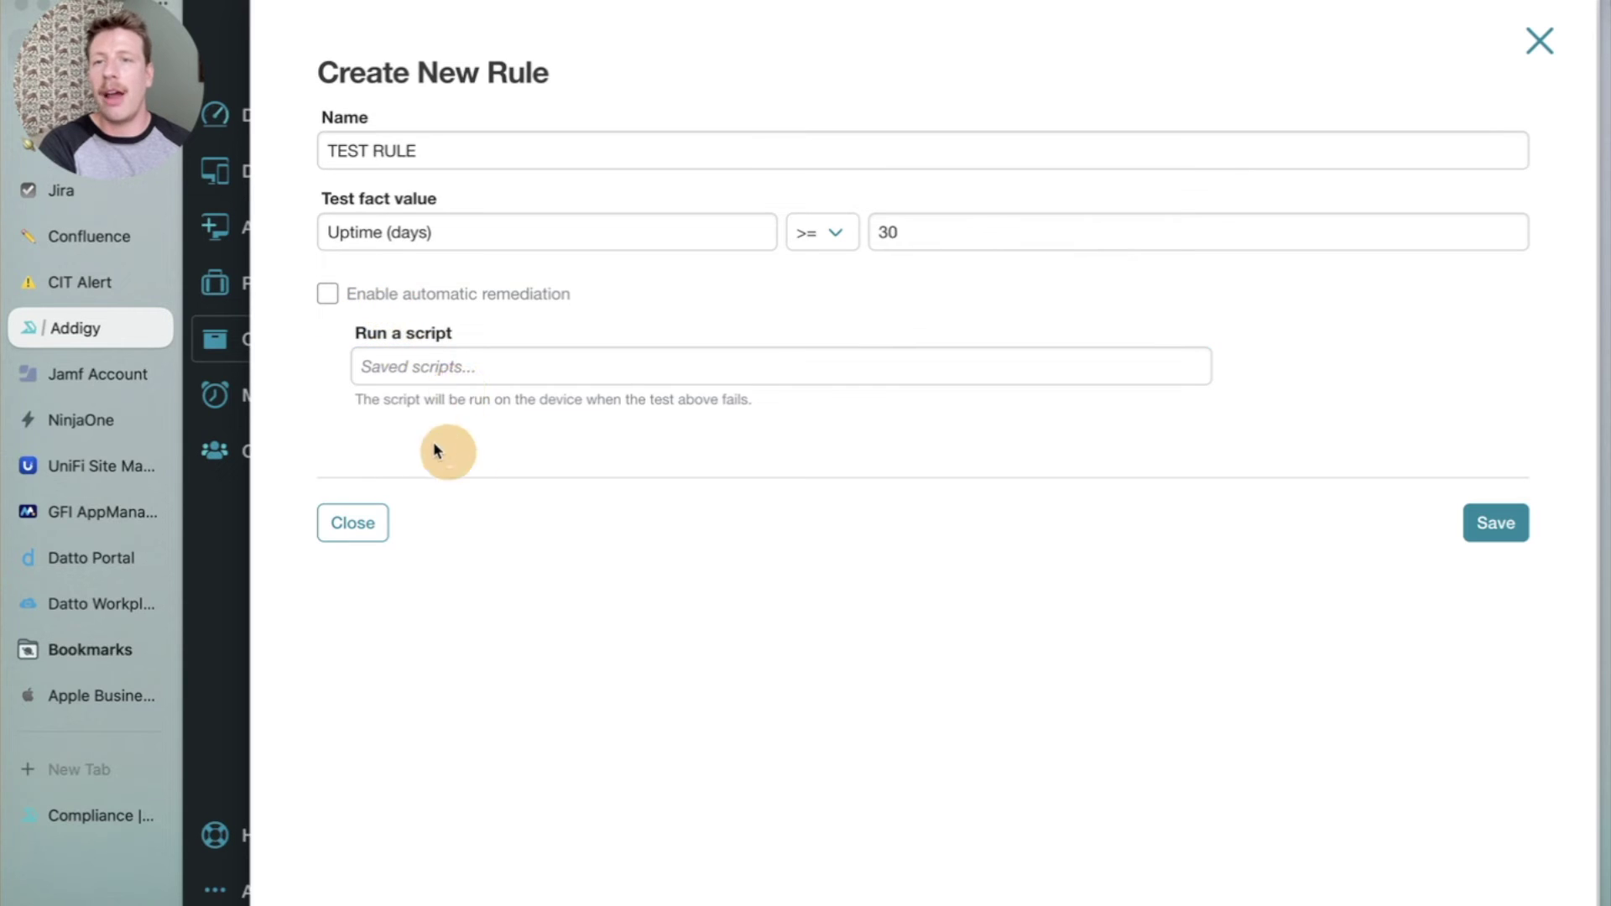
pyautogui.click(379, 303)
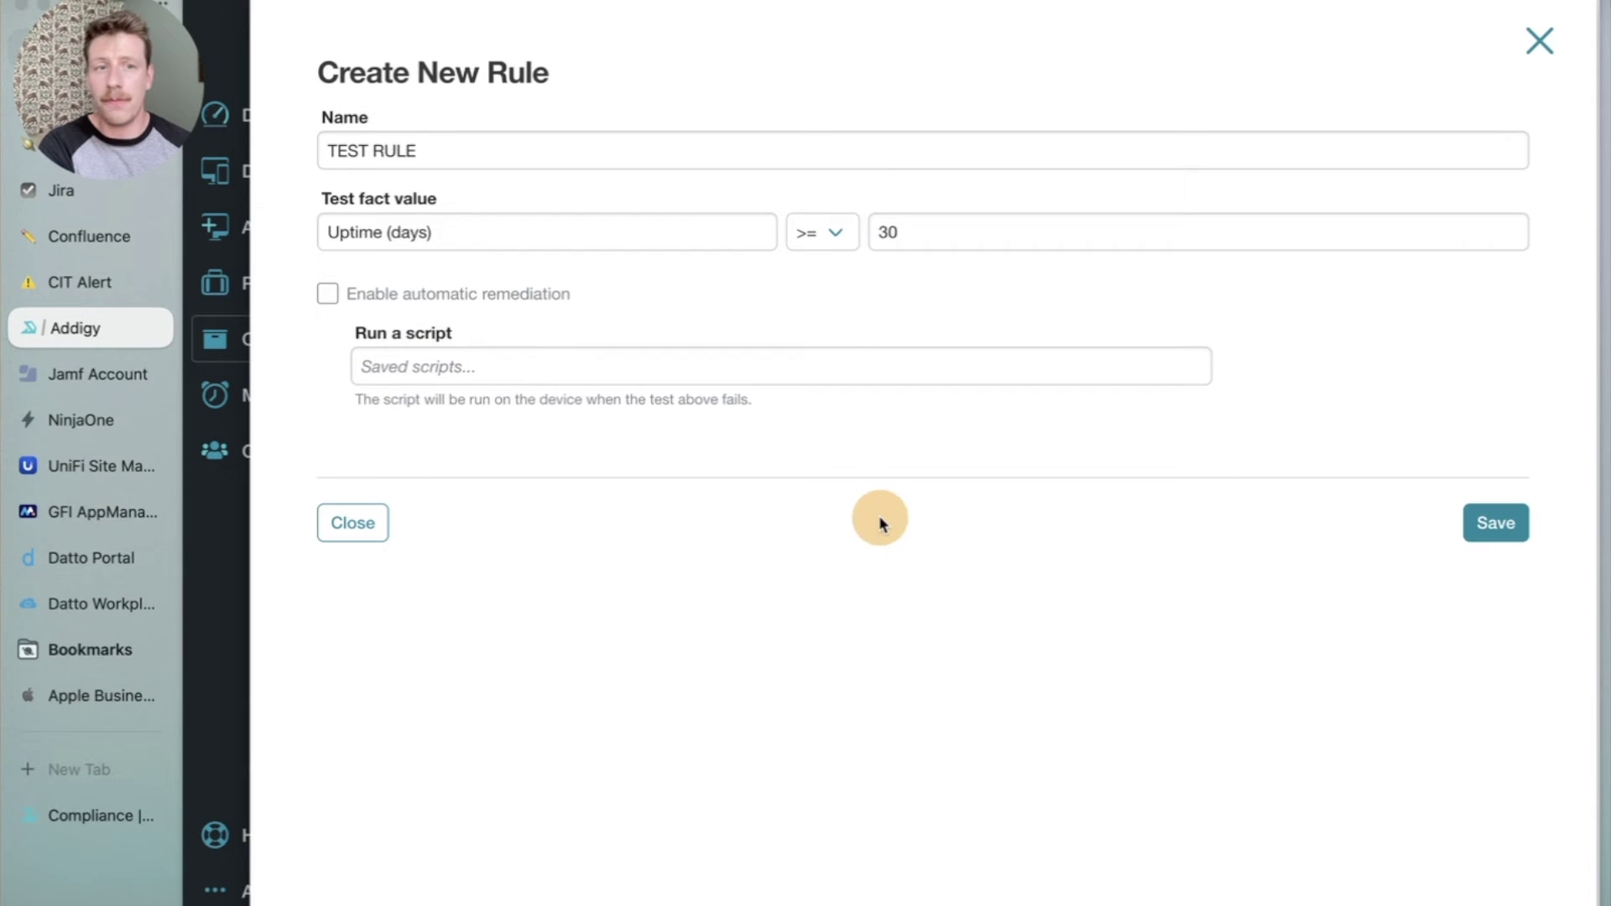
pyautogui.click(1499, 525)
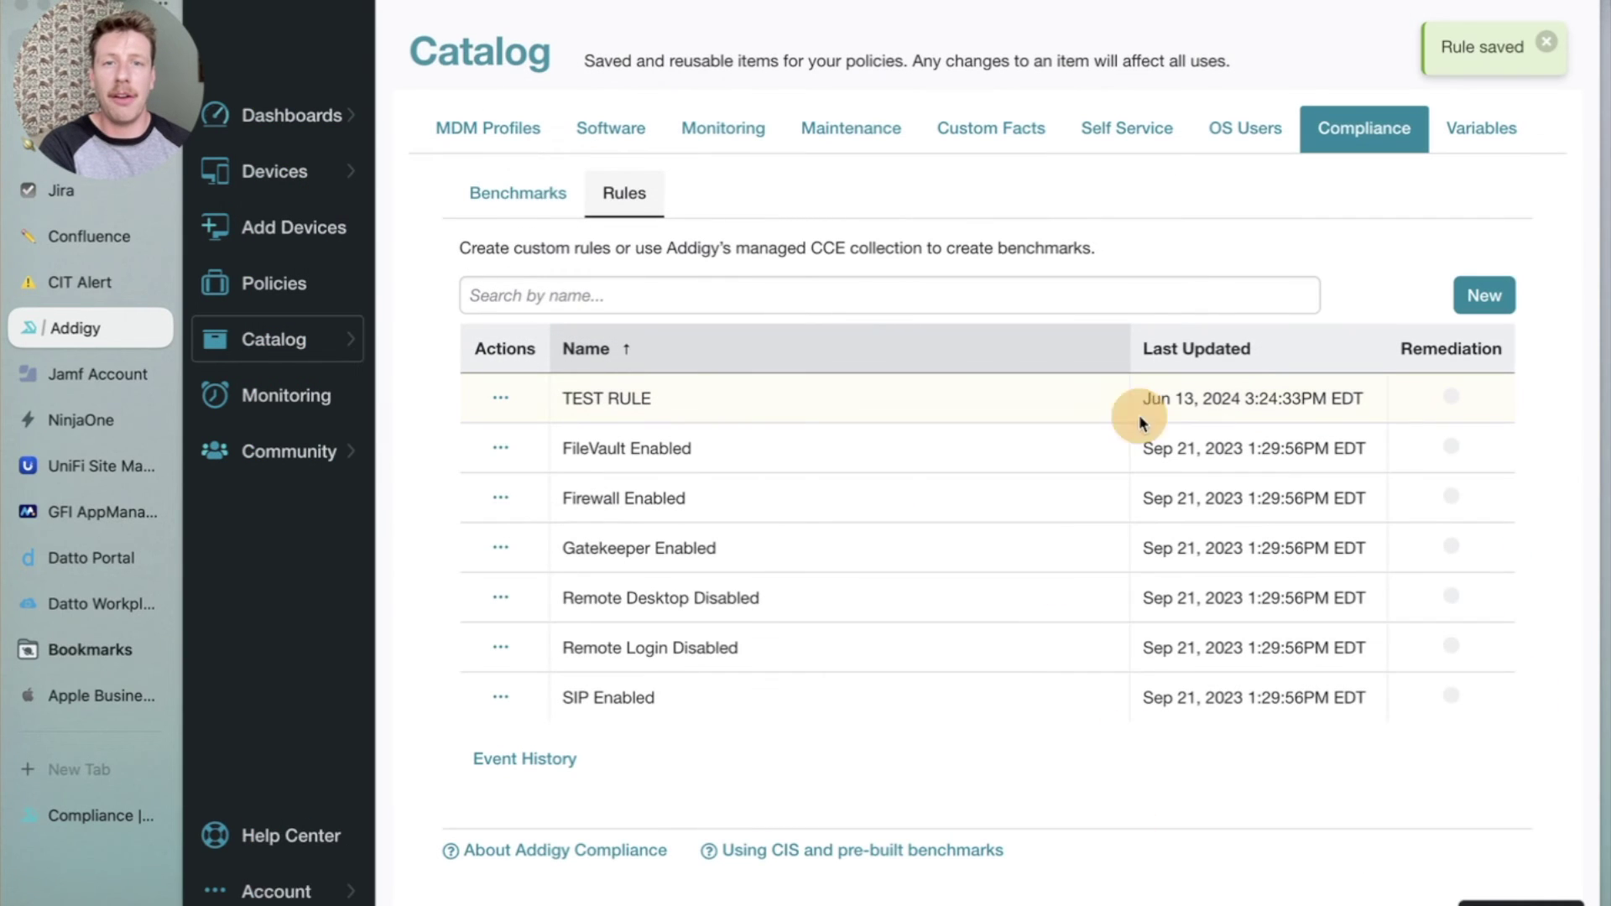
# Check which benchmarks use TEST RULE, then switch to the Benchmarks view.
pyautogui.click(500, 409)
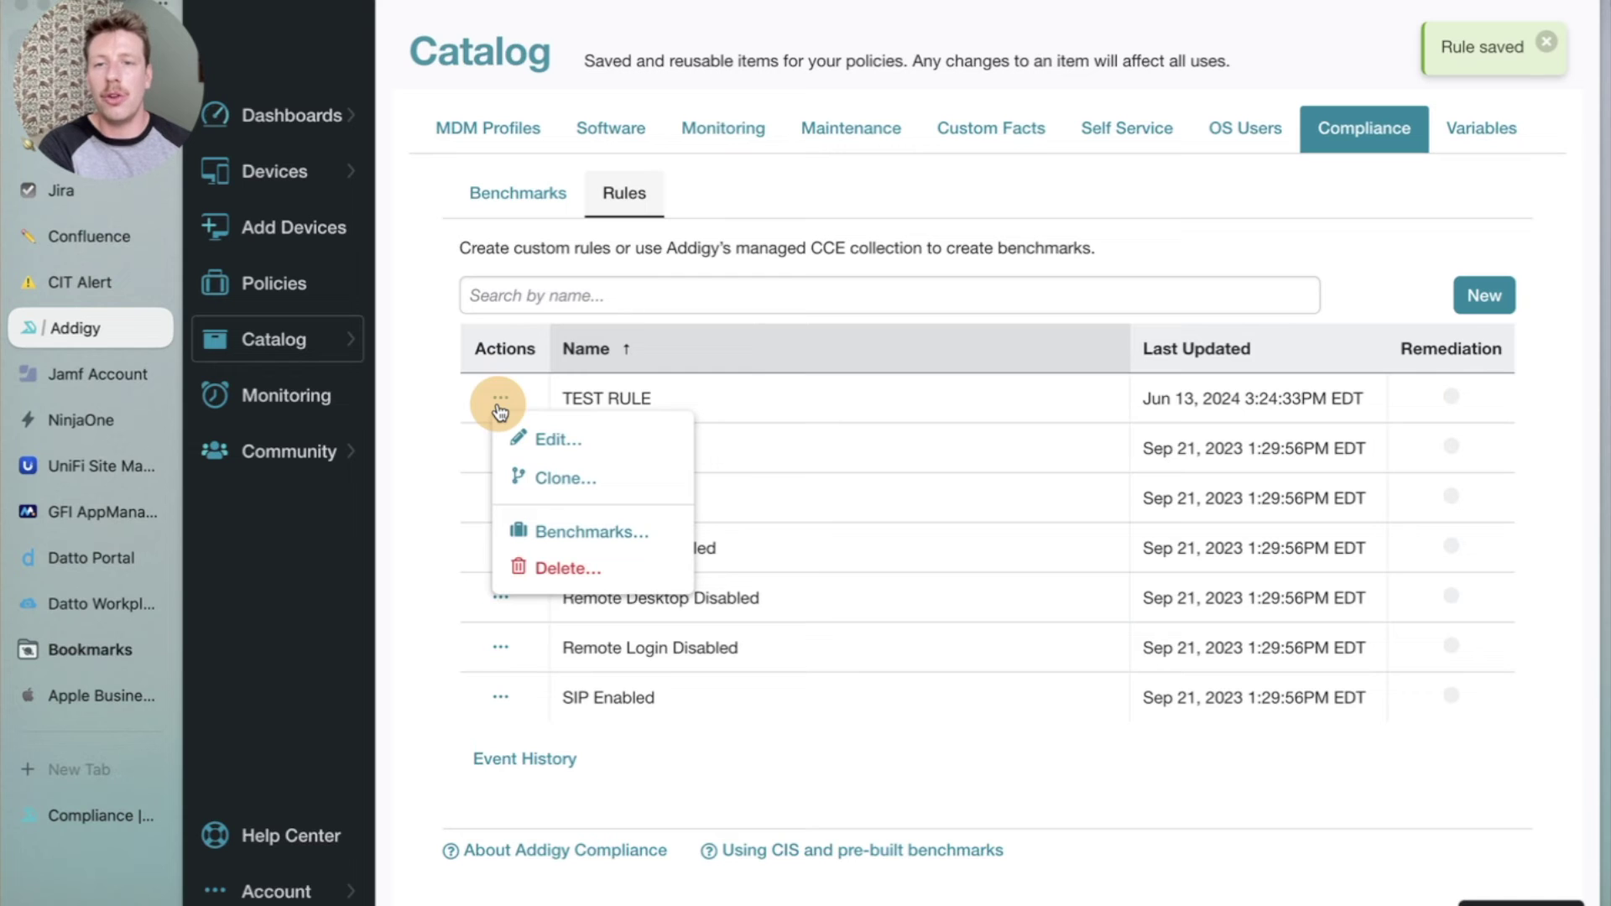
pyautogui.click(625, 550)
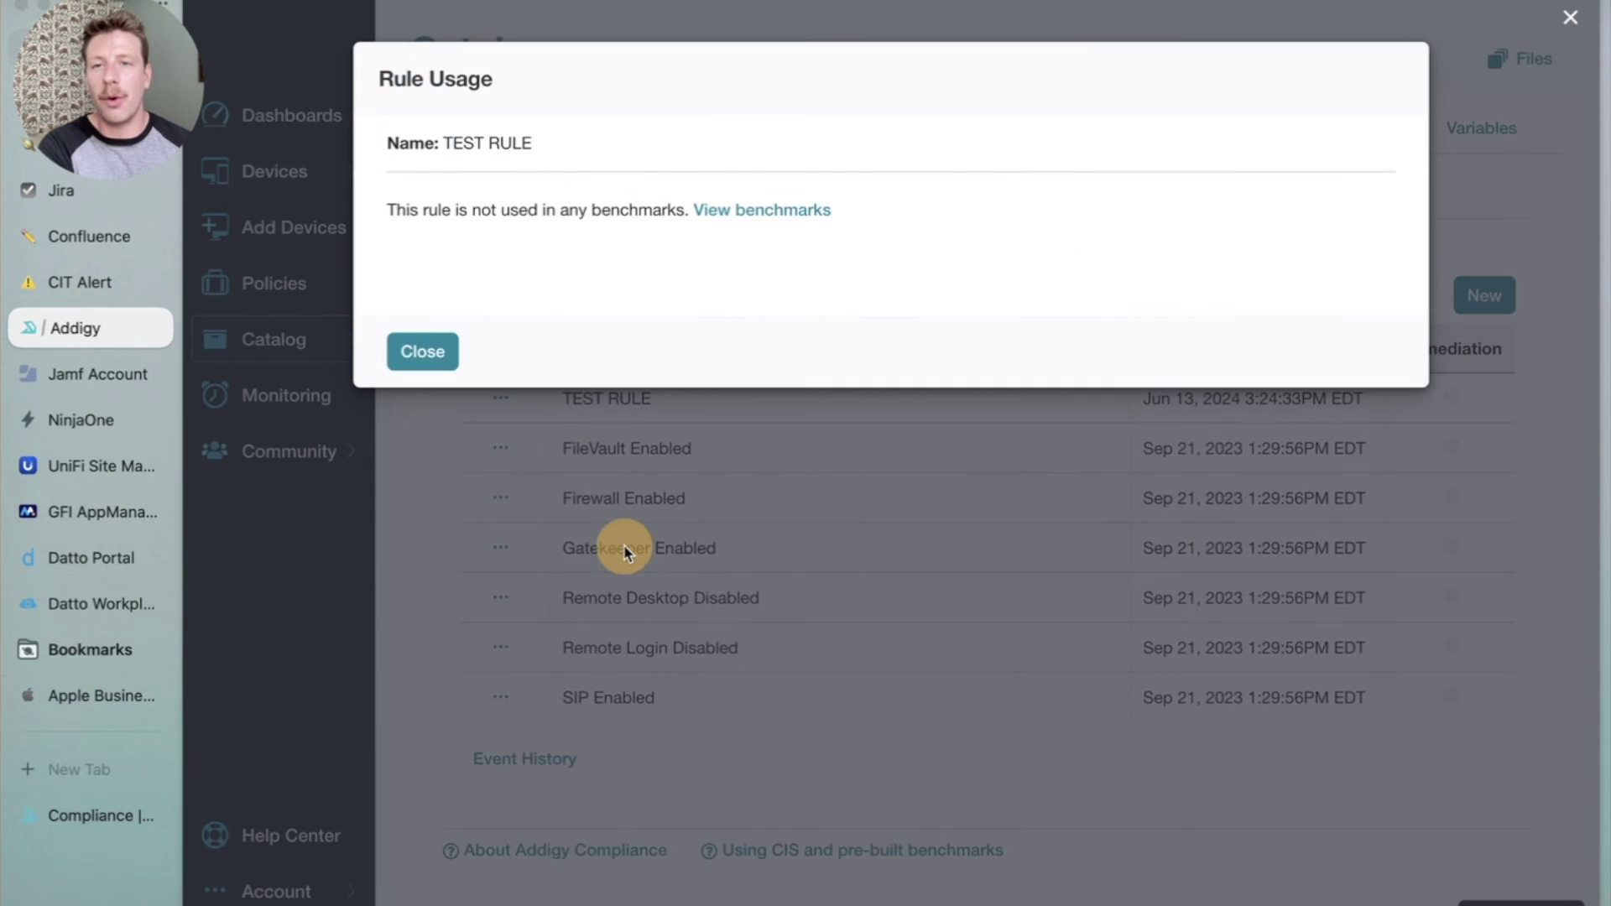
pyautogui.click(422, 349)
pyautogui.click(518, 192)
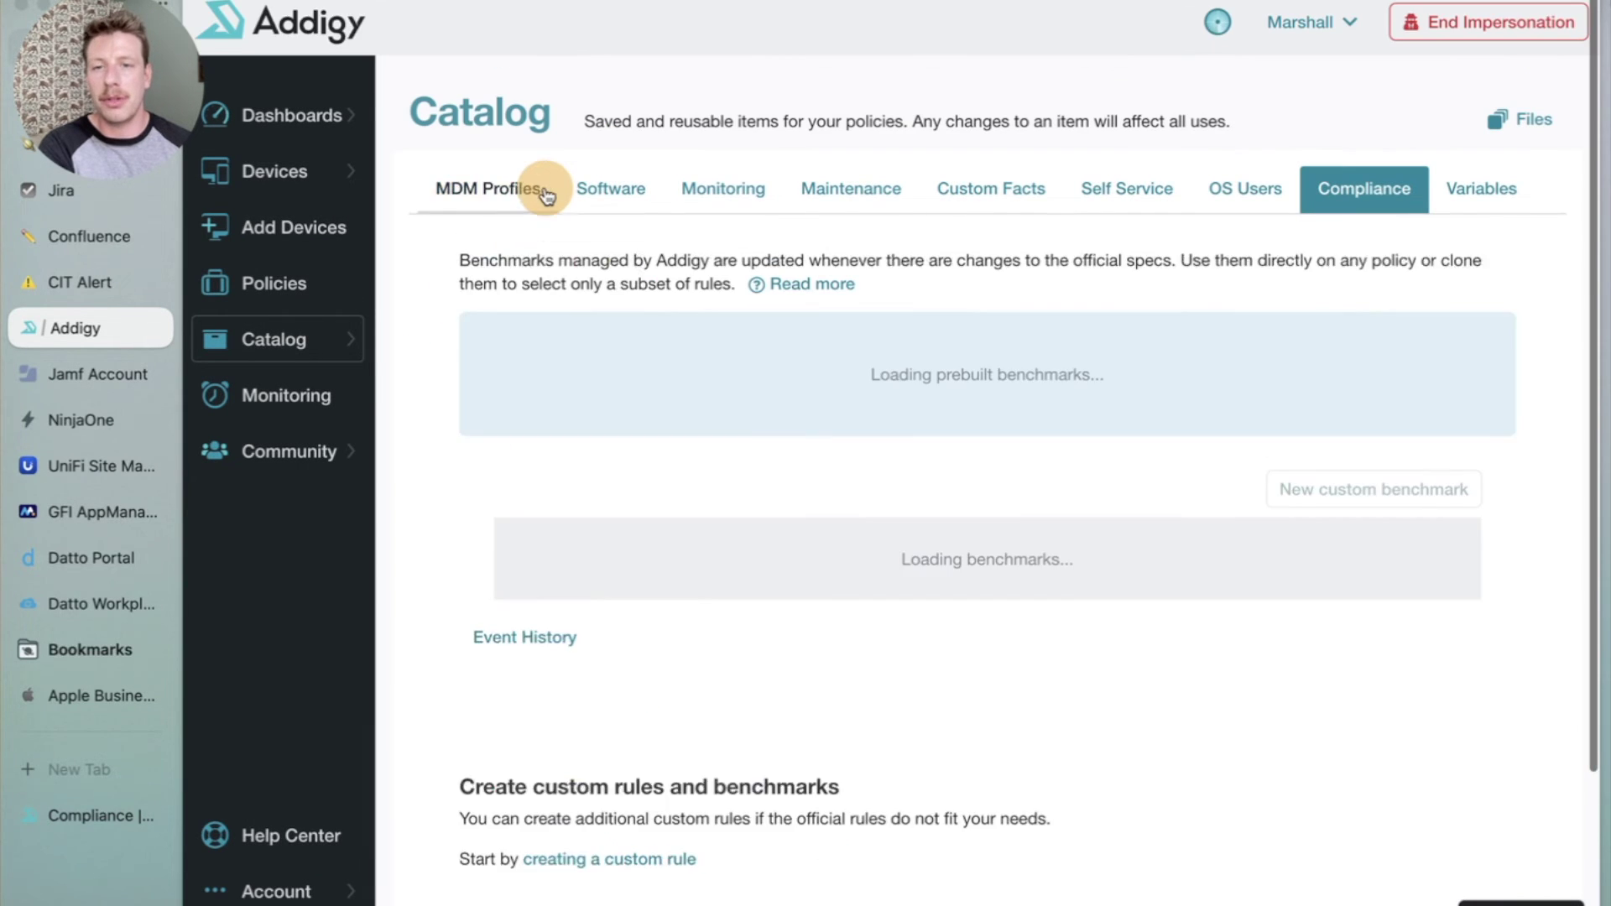
pyautogui.scroll(-5, 747, 470)
pyautogui.scroll(-3, 743, 457)
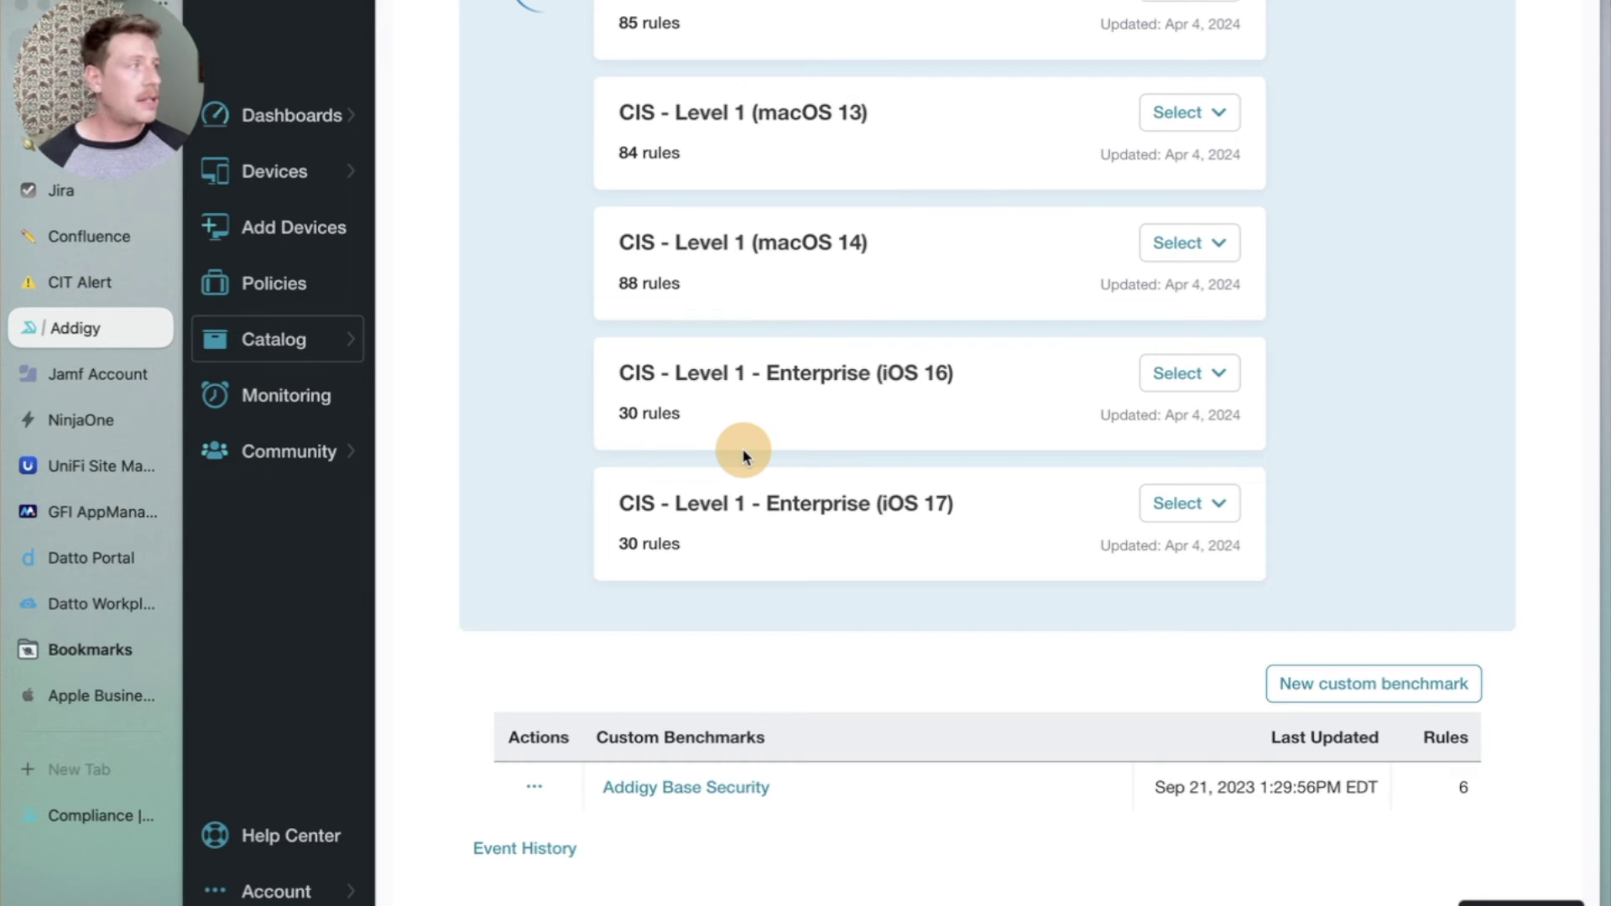
pyautogui.scroll(4, 646, 361)
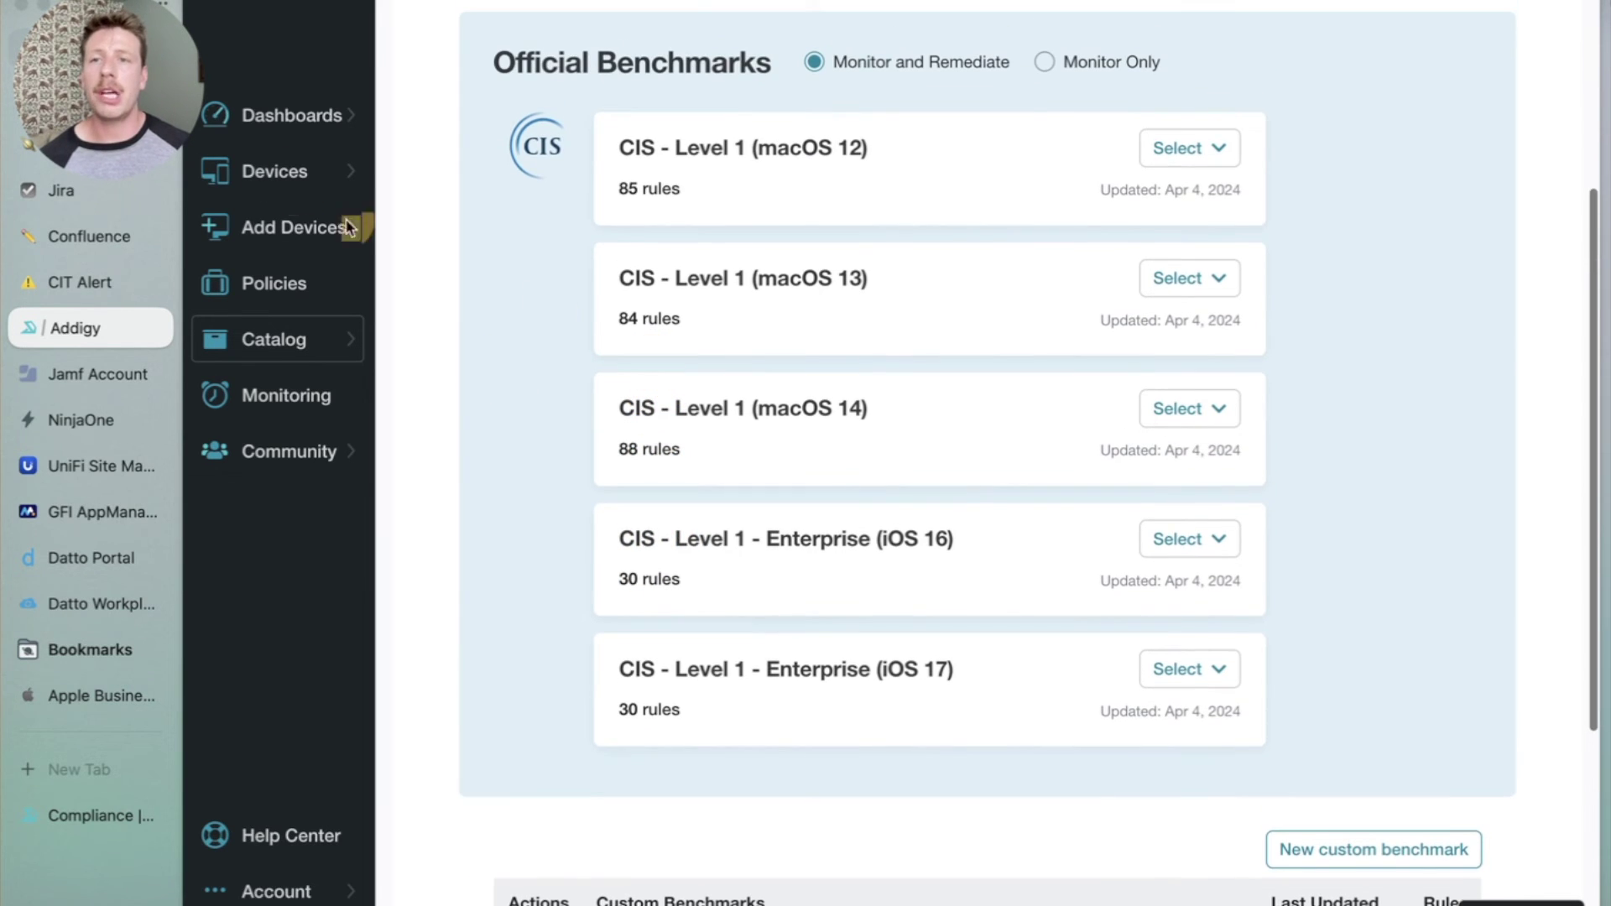
pyautogui.scroll(1, 719, 269)
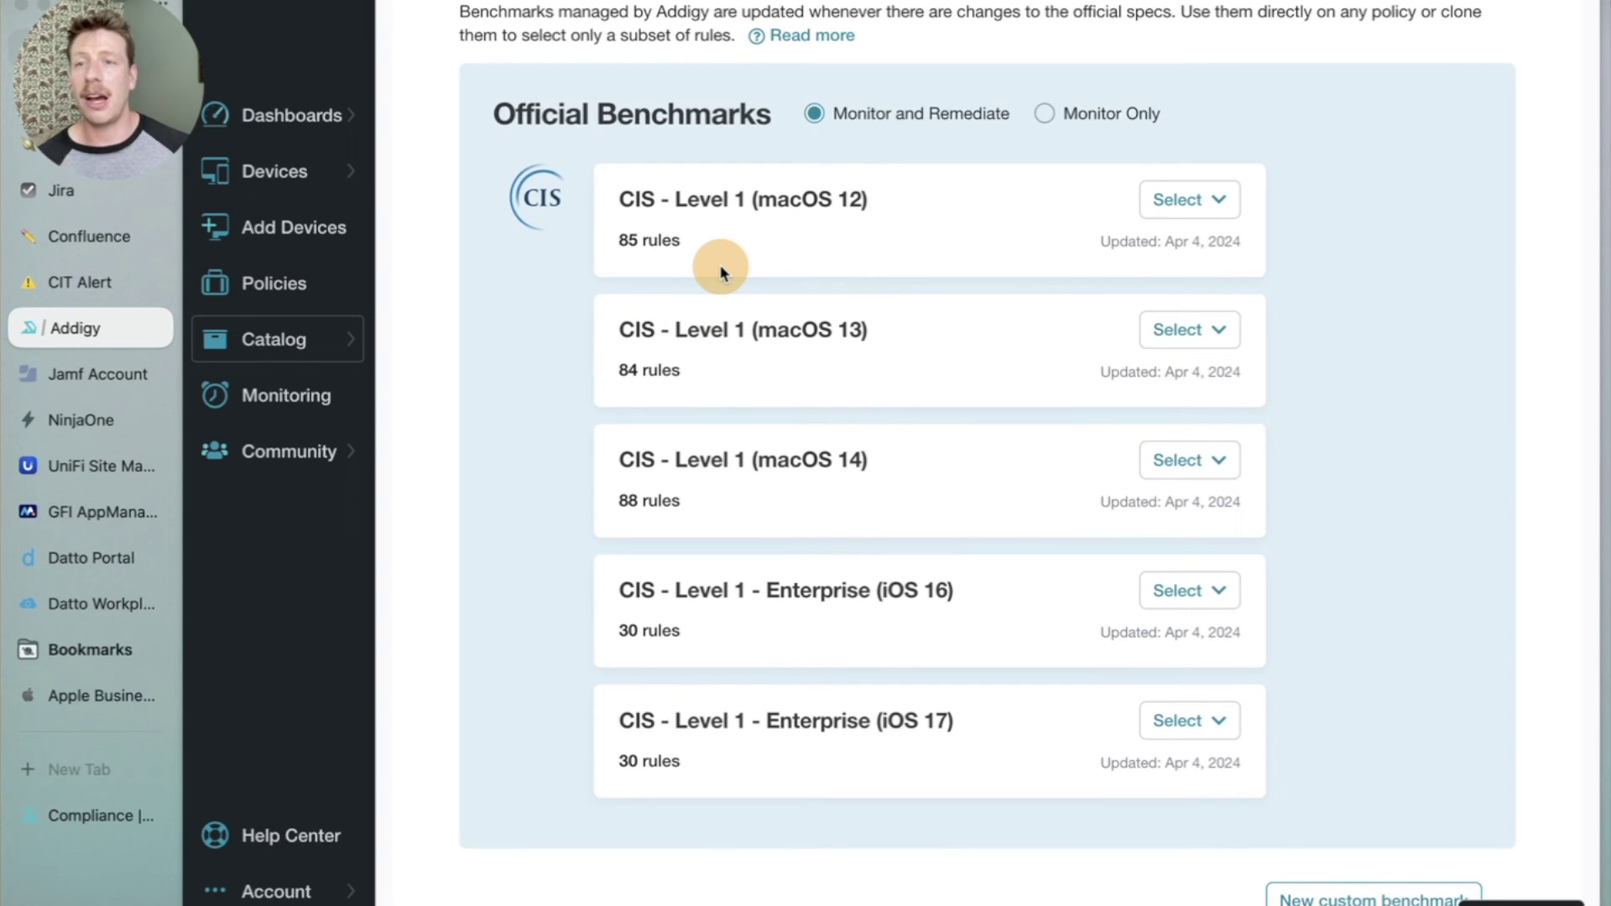
pyautogui.scroll(2, 839, 277)
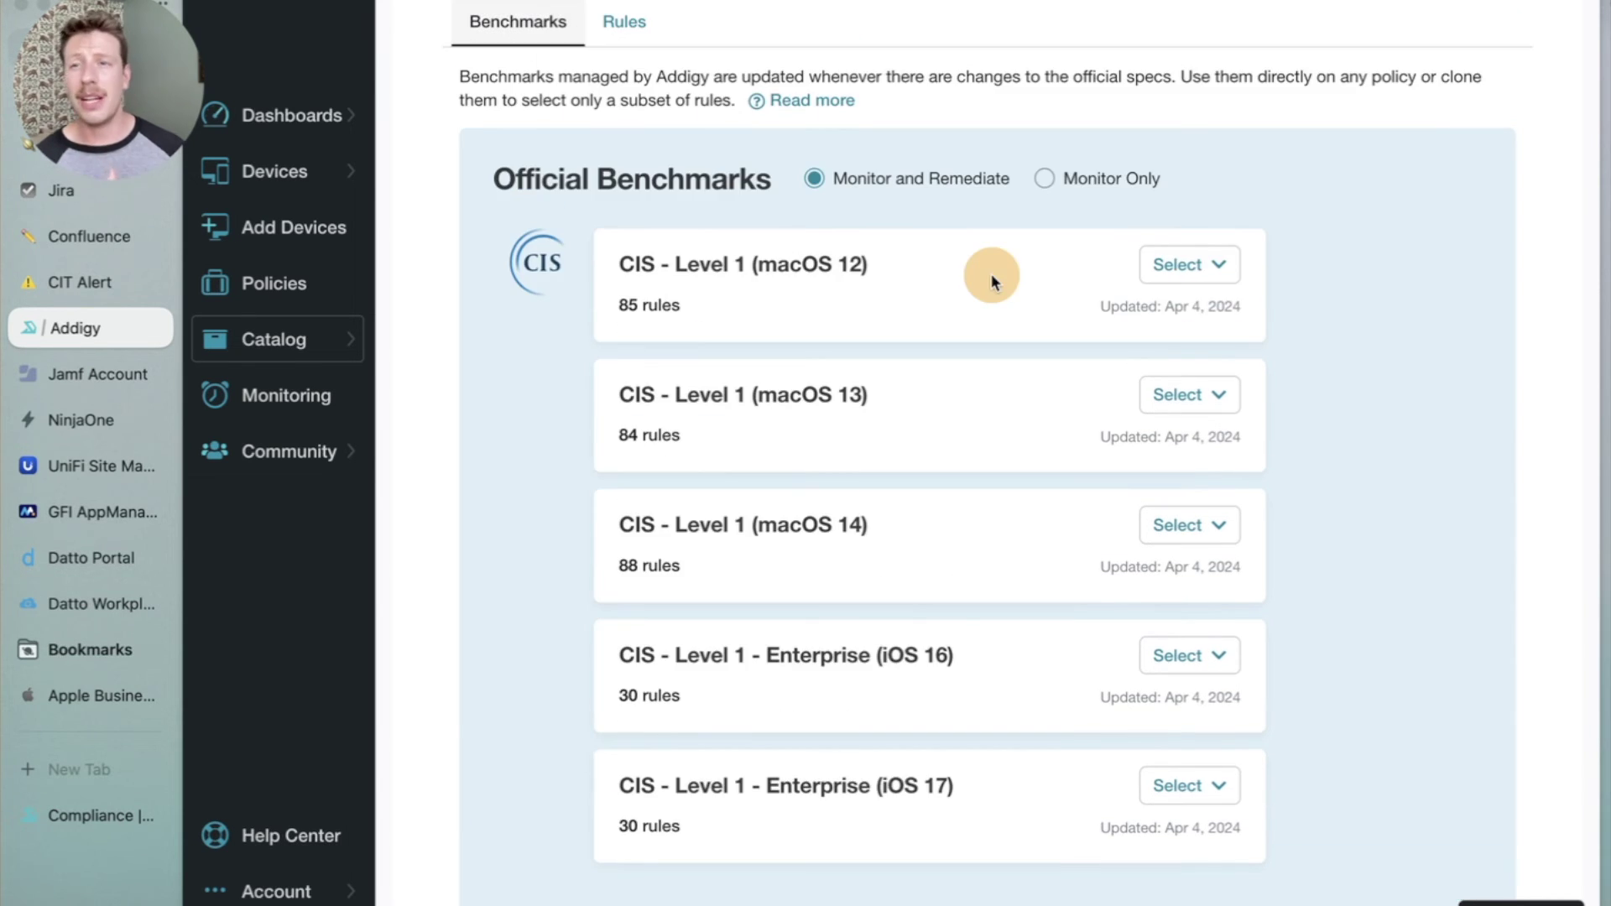